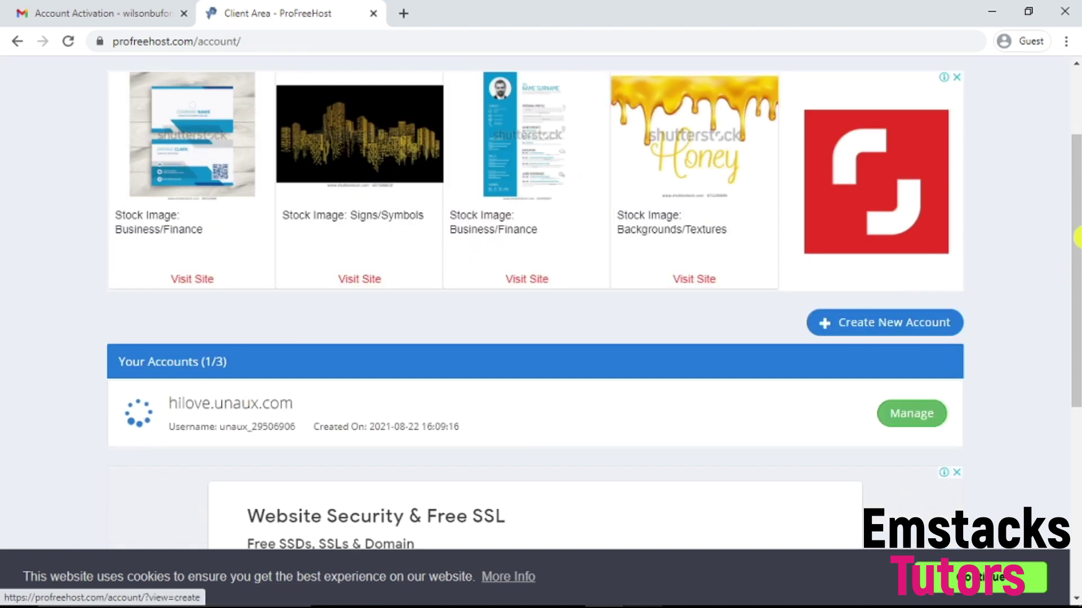
Step: Scroll the Client Area to Your Accounts and select the hilove.unaux.com account, still Creating
scroll(1076, 257, "down", 1)
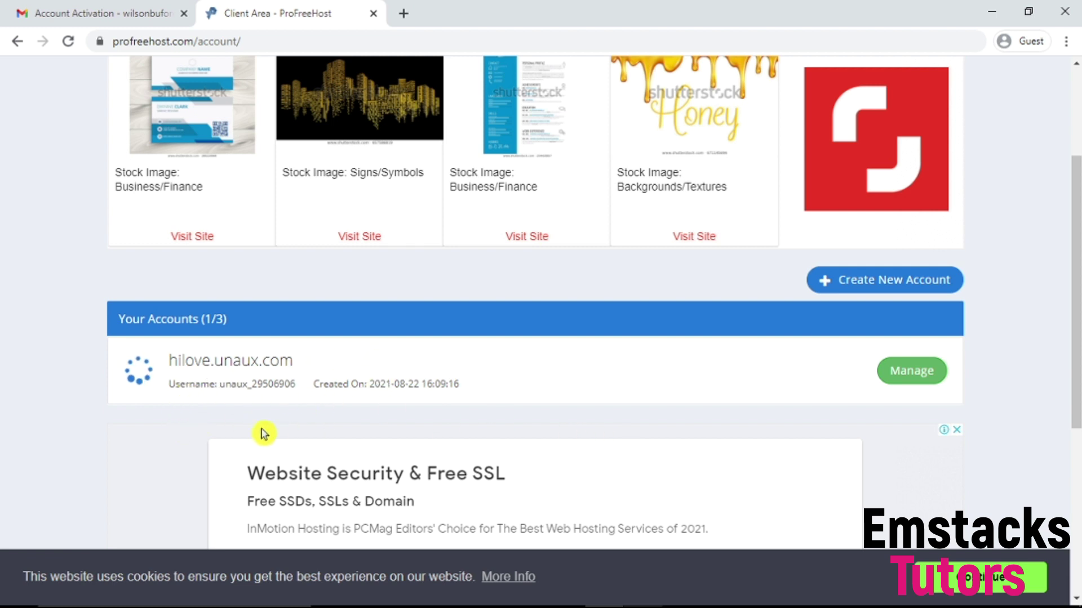
scroll(343, 338, "up", 3)
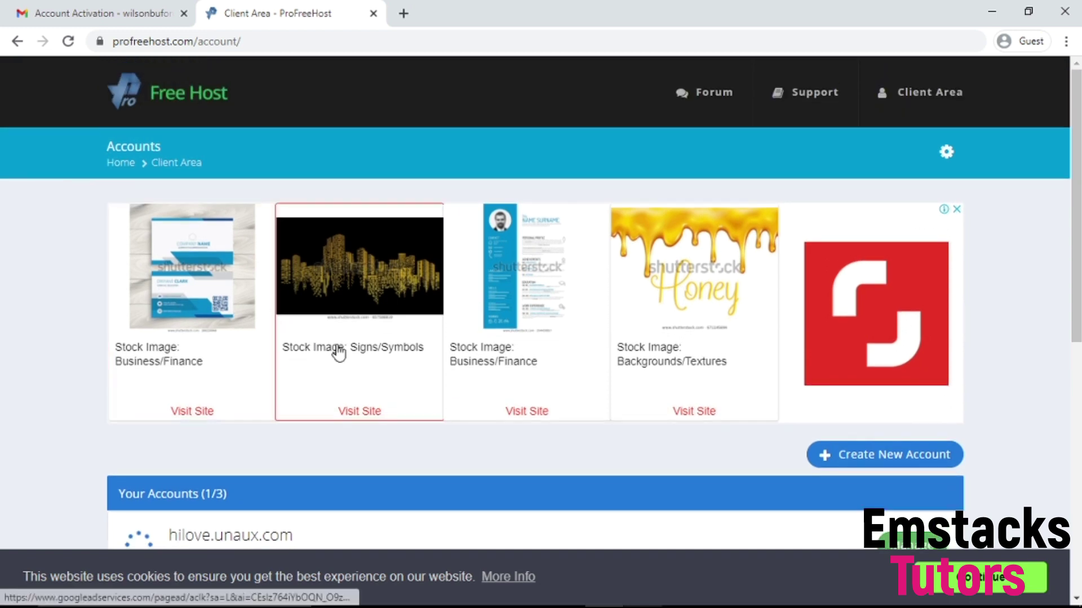
scroll(343, 348, "down", 5)
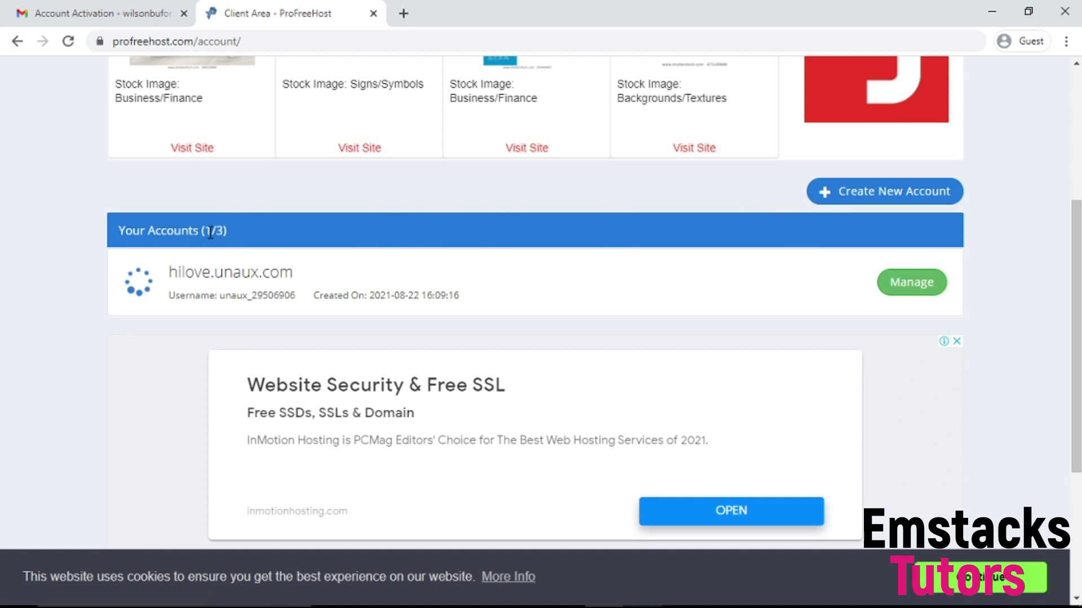
left_click(241, 236)
Step: Open the hilove.unaux.com Manage page and reload until Status reads Active, dismissing the cookie notice
left_click(905, 294)
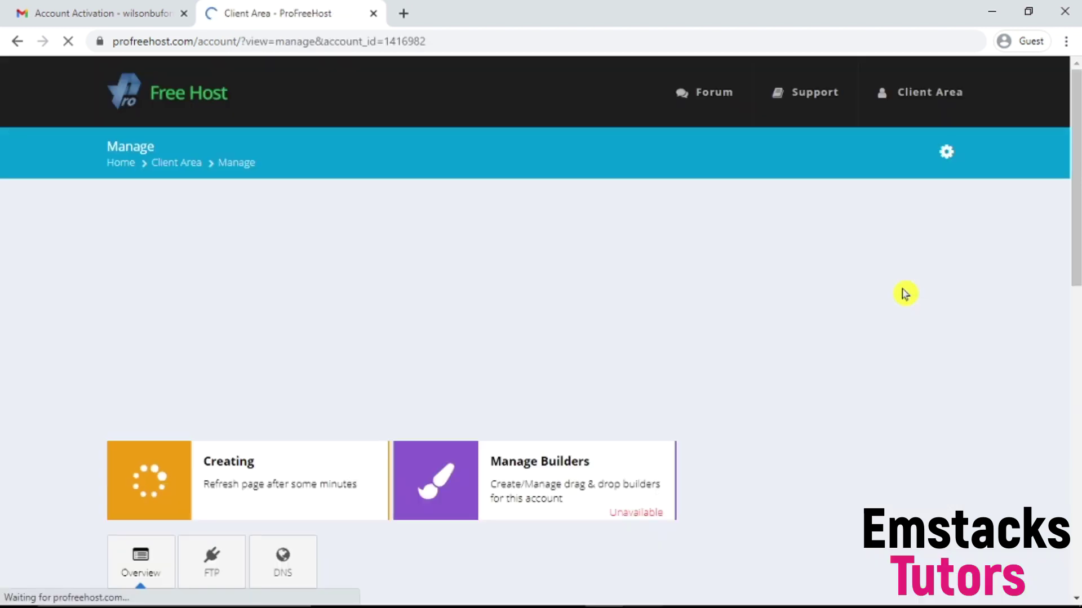
scroll(653, 316, "down", 2)
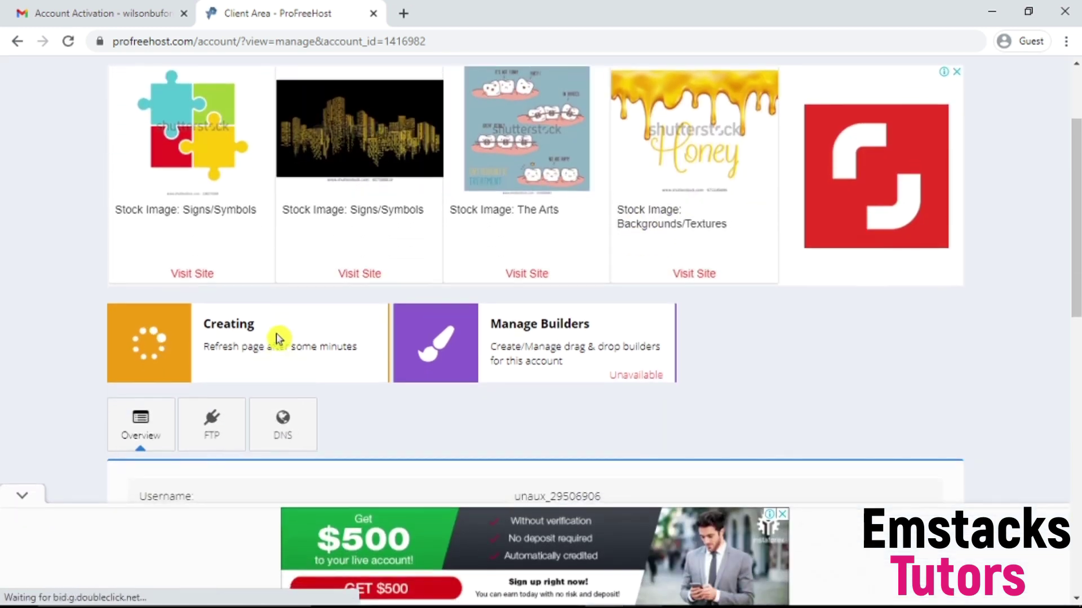
scroll(271, 332, "down", 2)
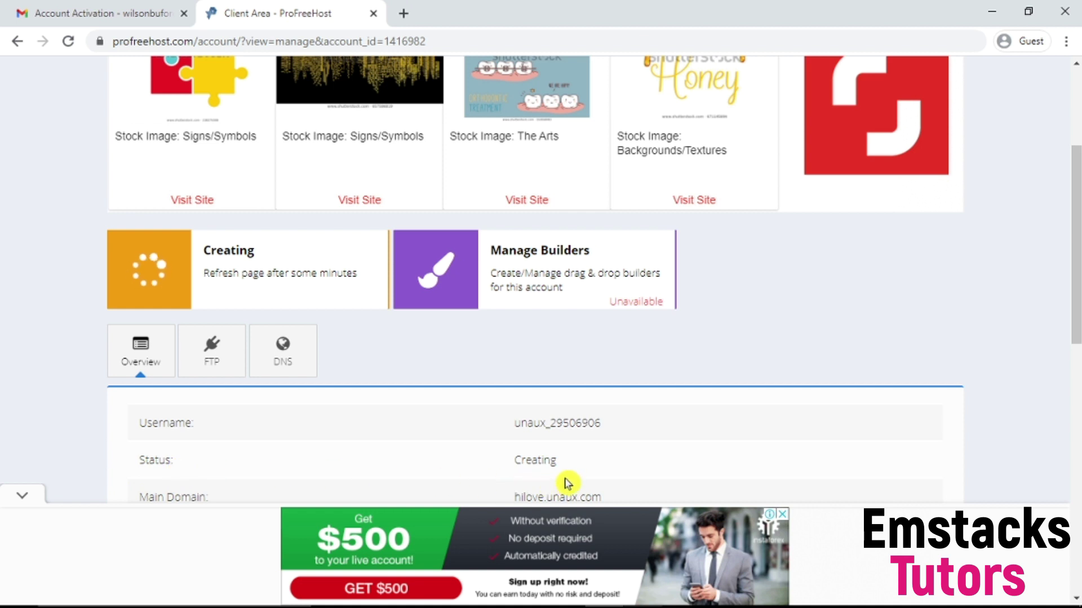
scroll(560, 479, "down", 1)
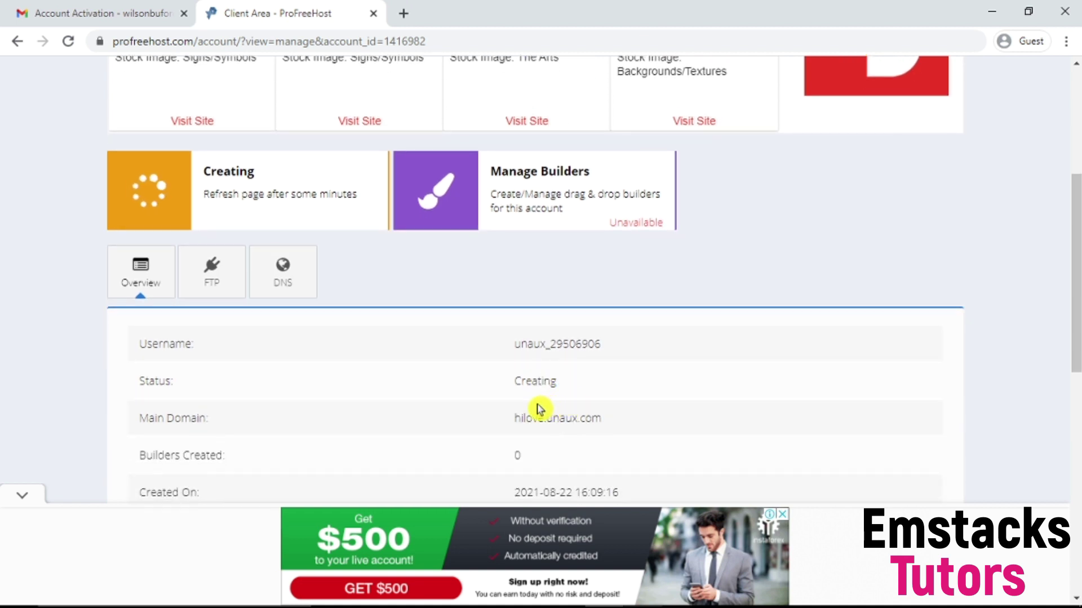
scroll(453, 411, "up", 2)
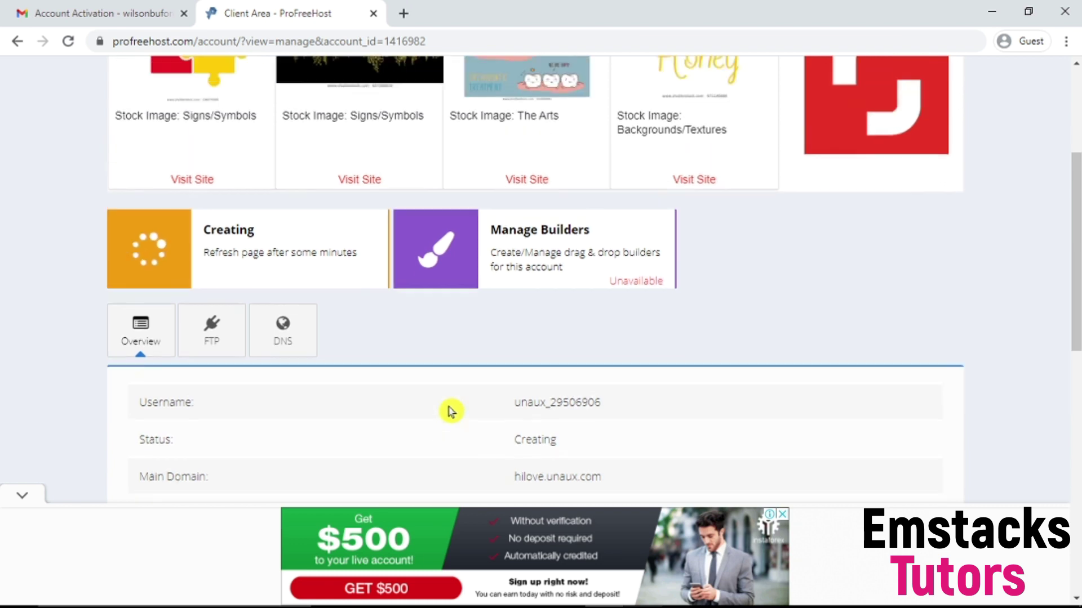
key("F5")
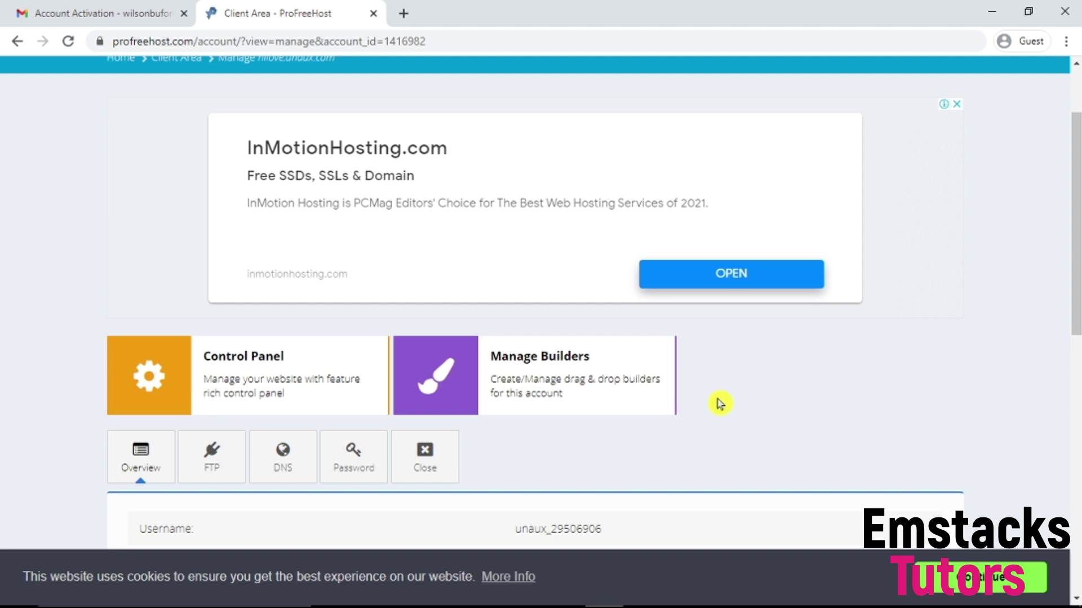
left_click(66, 45)
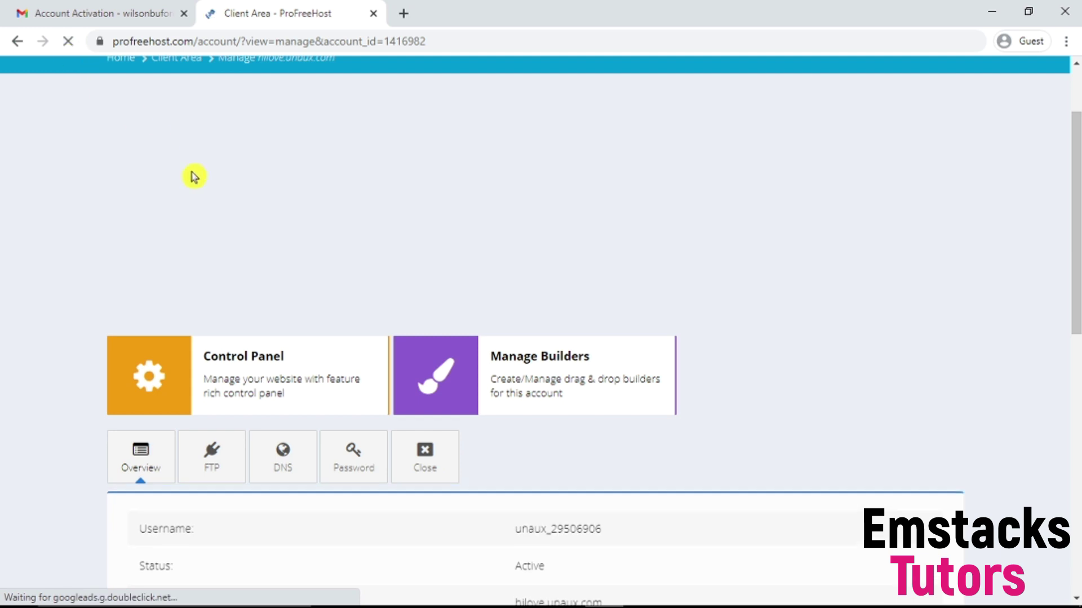
scroll(361, 463, "down", 5)
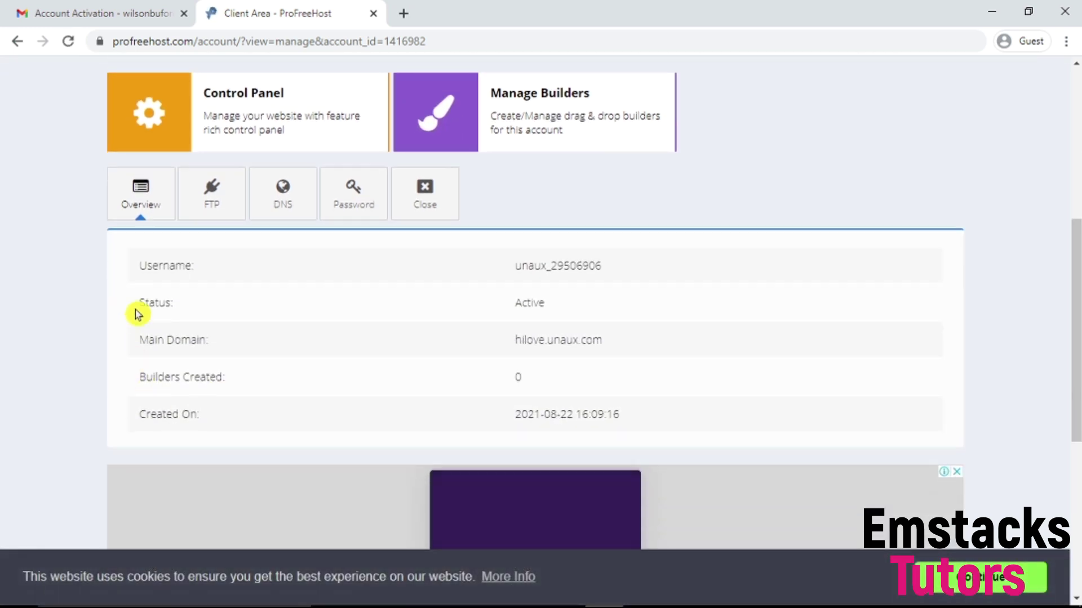
left_click_drag(546, 320, 495, 309)
left_click(992, 578)
scroll(541, 355, "up", 2)
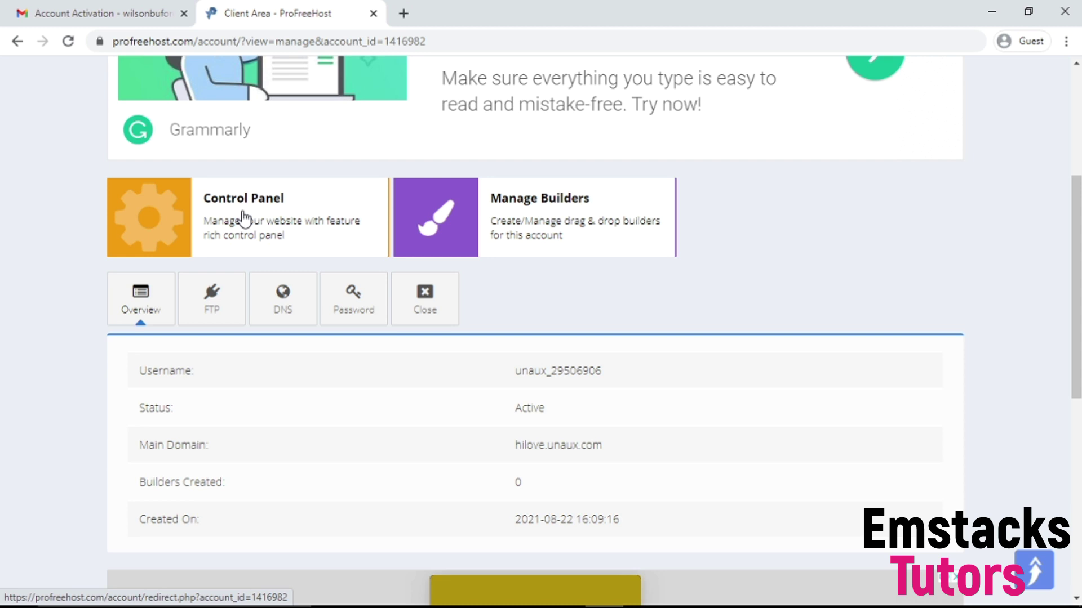
Step: Open the Control Panel in a new tab and approve the service e-mail alerts
left_click(223, 208)
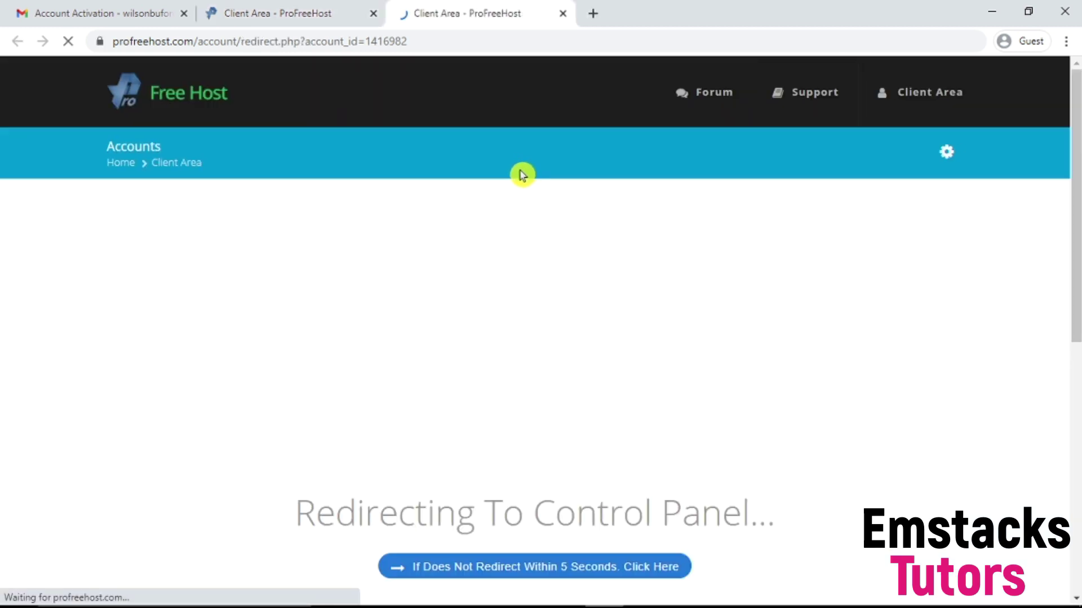
scroll(501, 394, "down", 1)
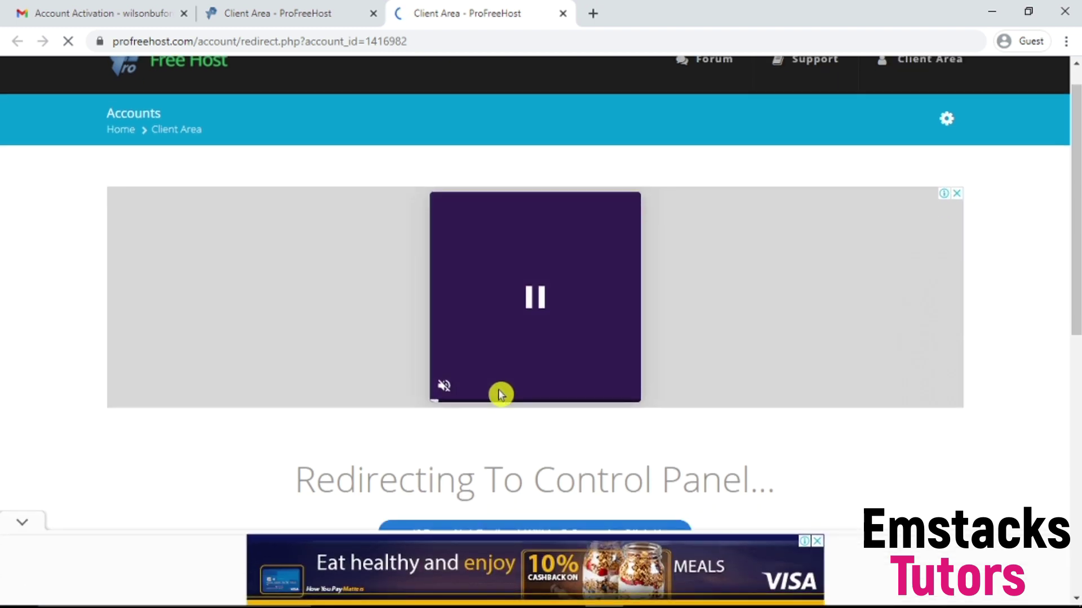
scroll(500, 395, "down", 1)
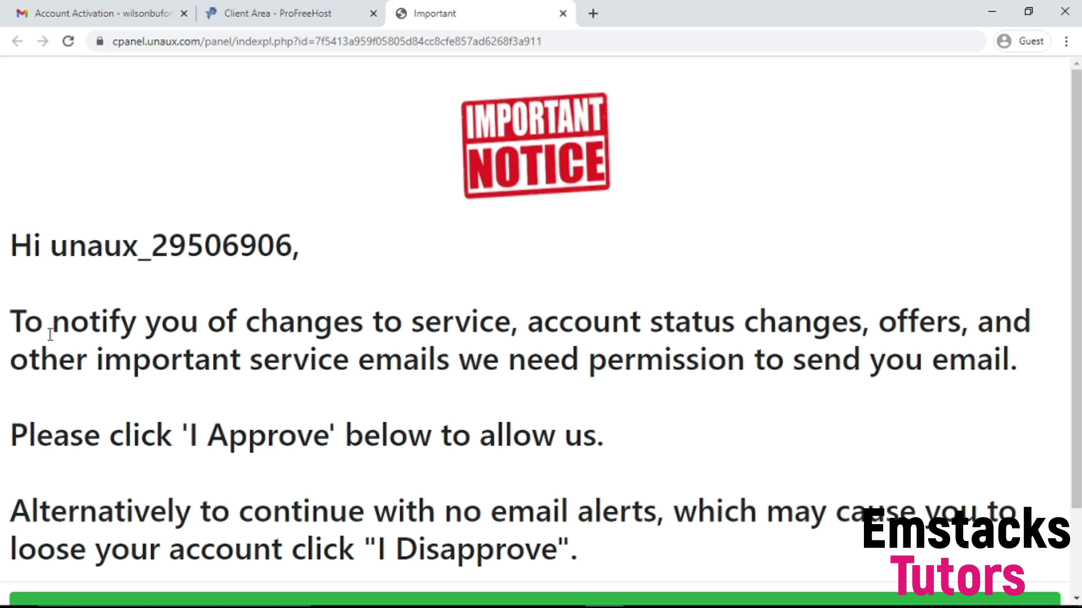
scroll(70, 327, "down", 2)
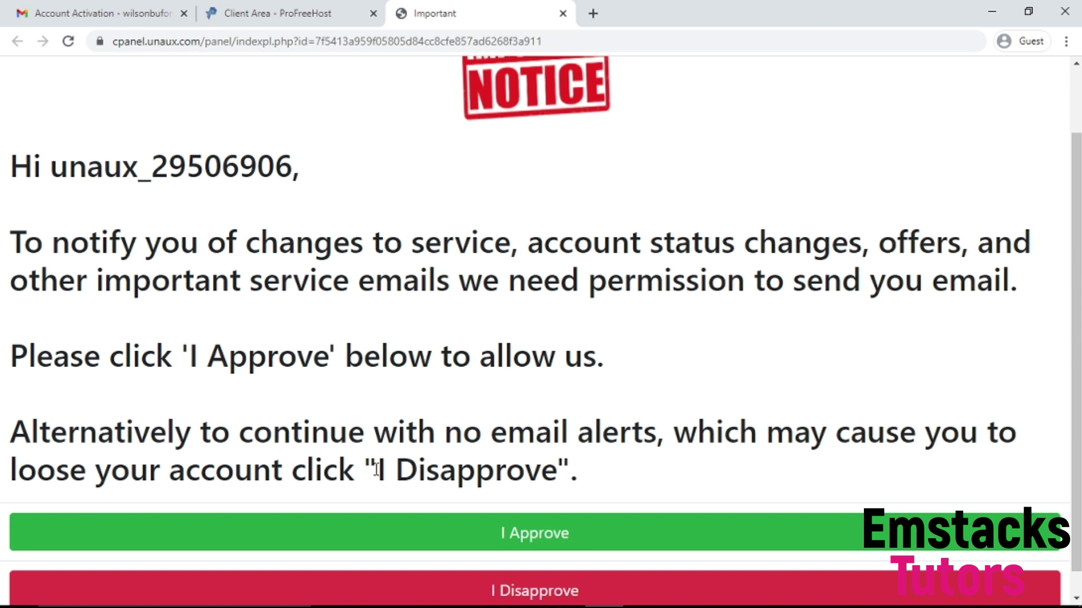
scroll(489, 416, "down", 1)
left_click(503, 506)
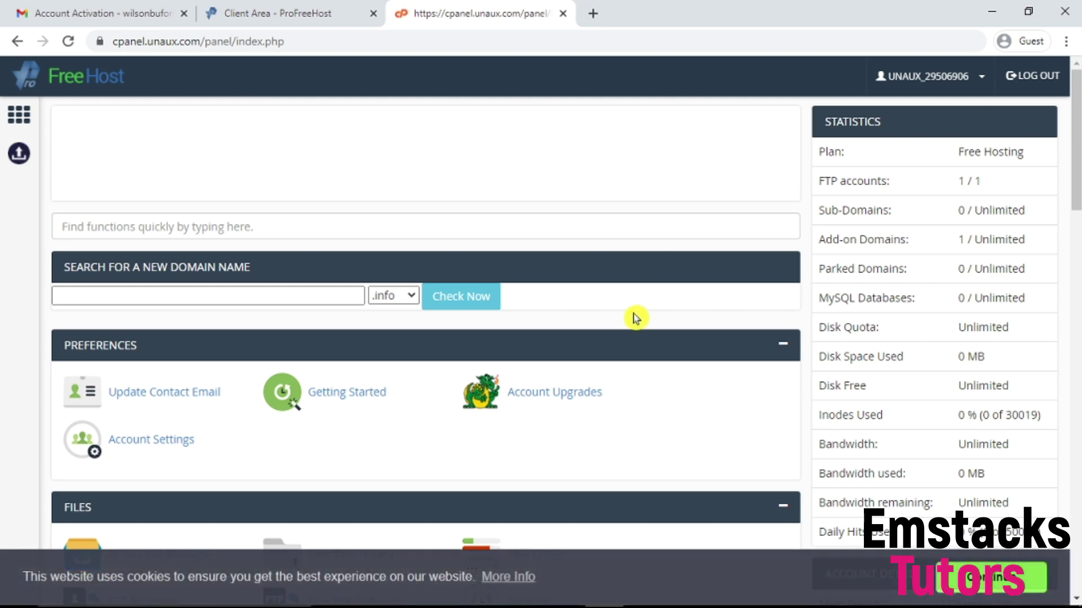
Step: Scroll the control panel past Files, Databases, Domains, Email and Metrics to the Software section
scroll(452, 357, "down", 4)
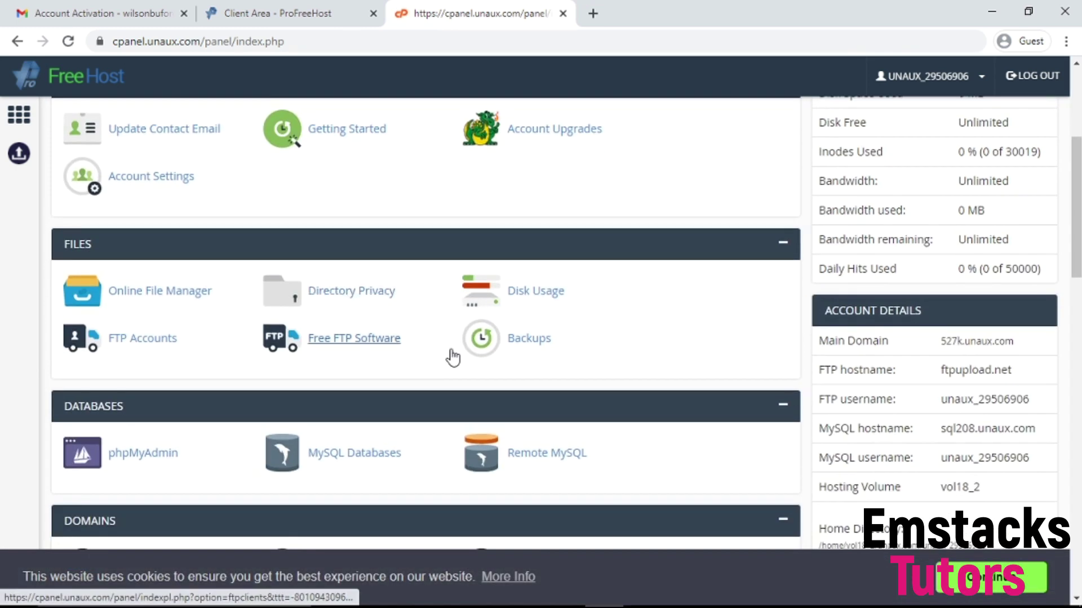
scroll(453, 361, "down", 4)
left_click_drag(1076, 265, 1078, 161)
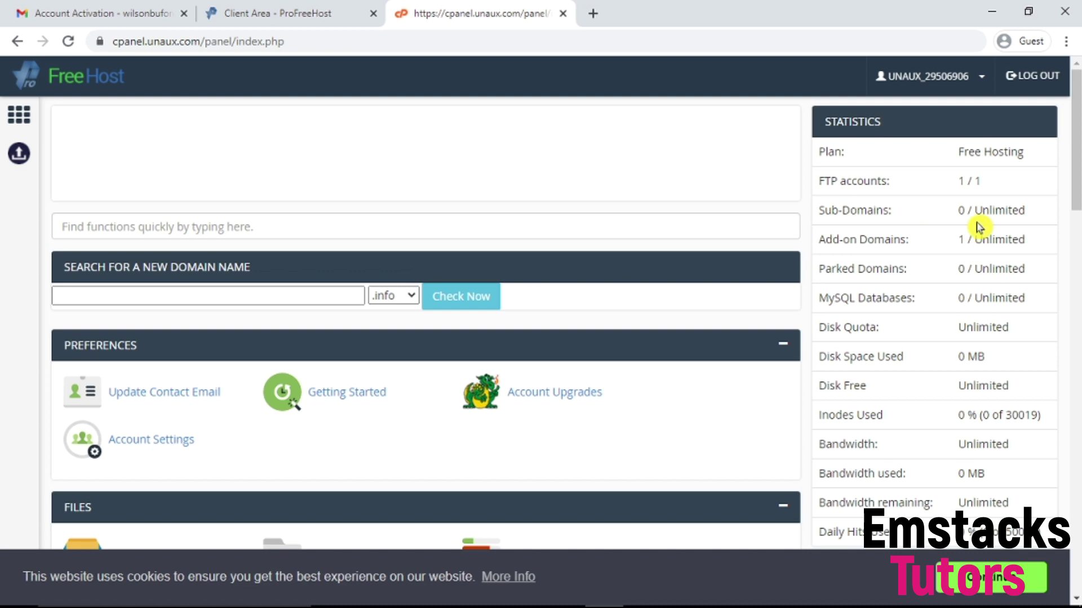
scroll(208, 314, "down", 2)
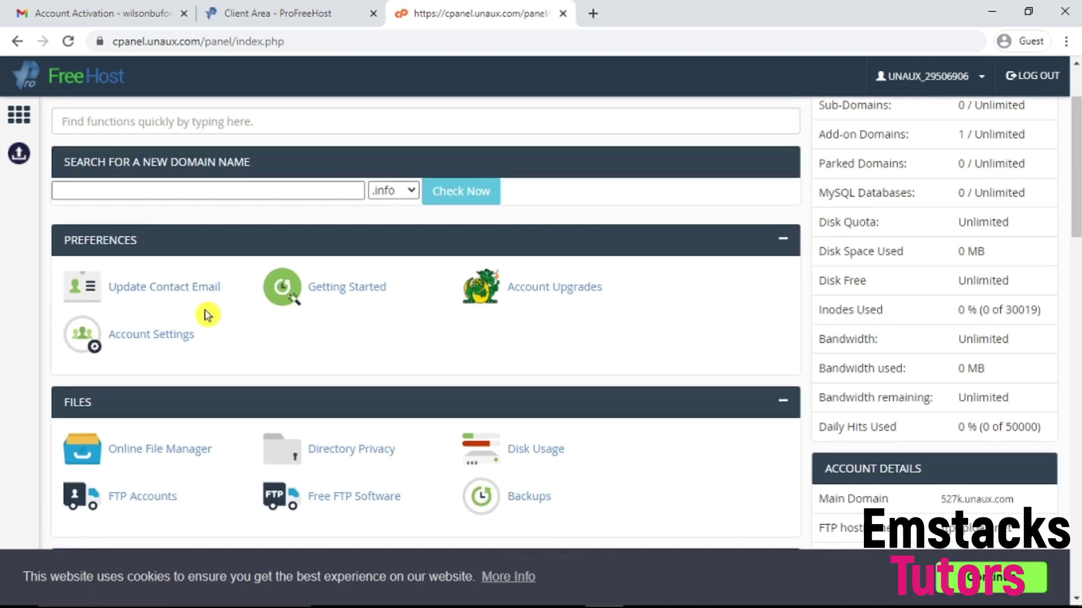
scroll(280, 410, "up", 2)
scroll(563, 341, "down", 1)
scroll(223, 298, "up", 1)
left_click(340, 312)
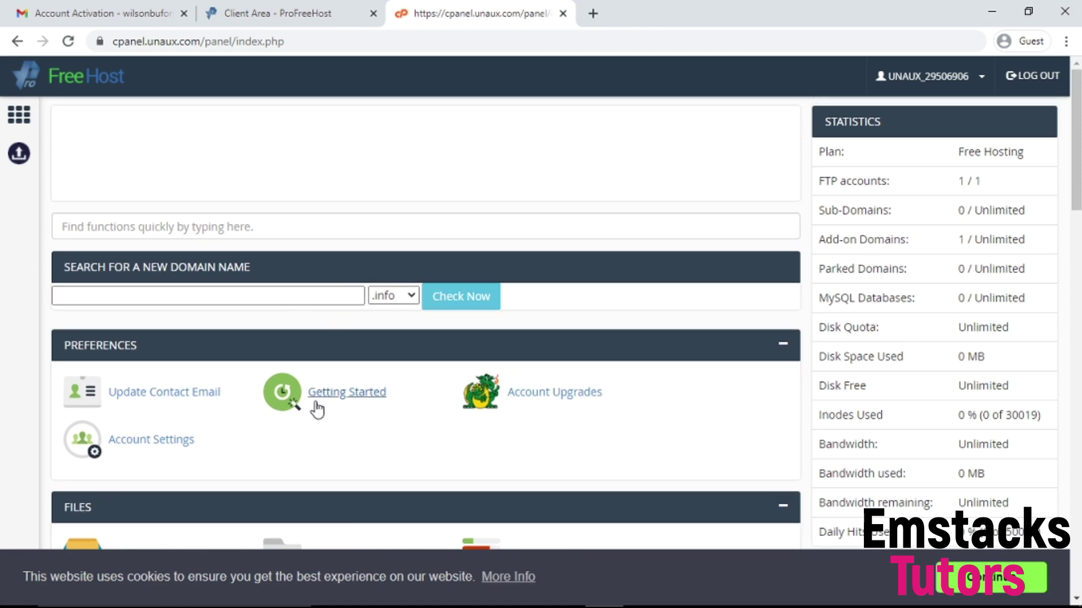
scroll(181, 386, "down", 5)
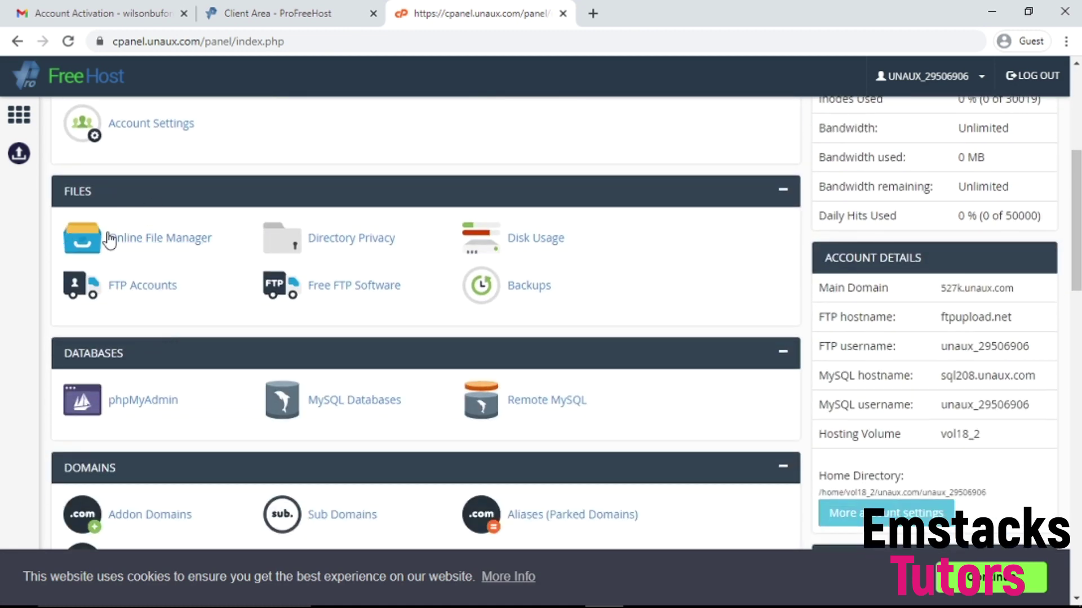
scroll(128, 203, "down", 2)
left_click(128, 203)
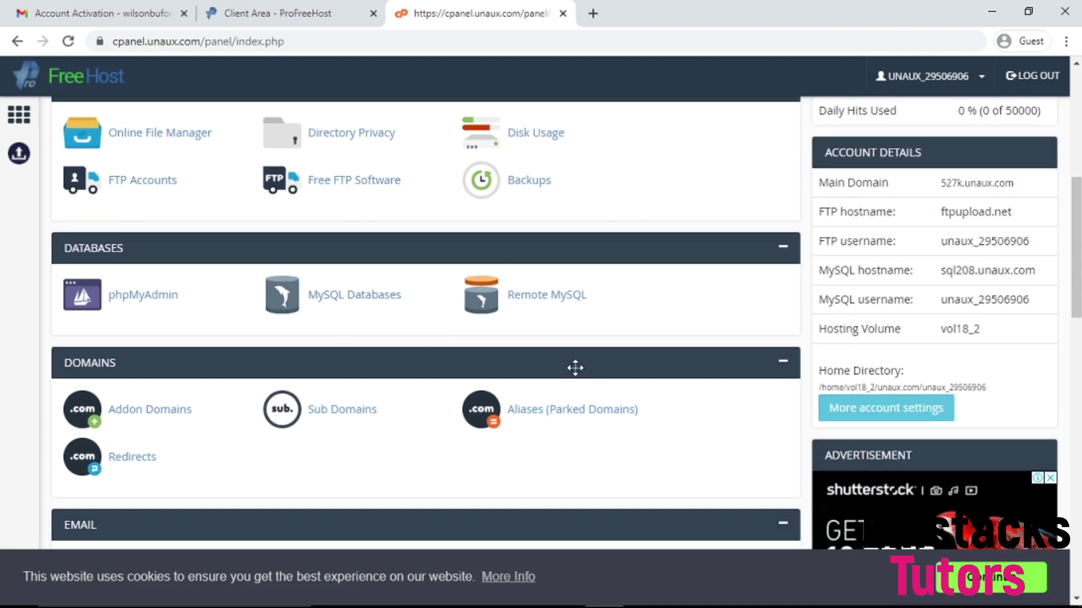
scroll(575, 363, "down", 1)
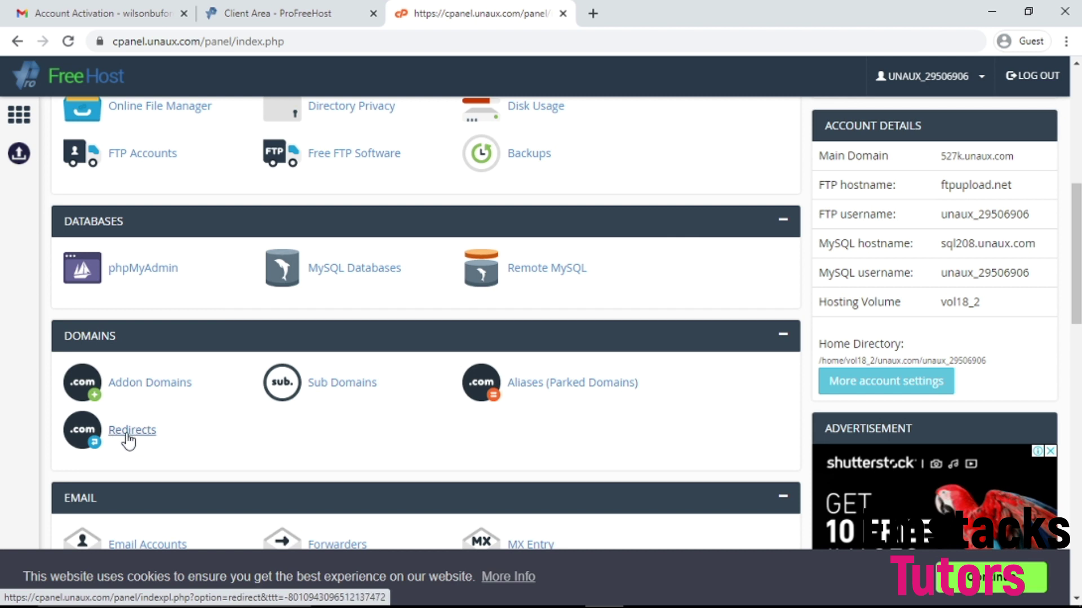
scroll(389, 374, "down", 6)
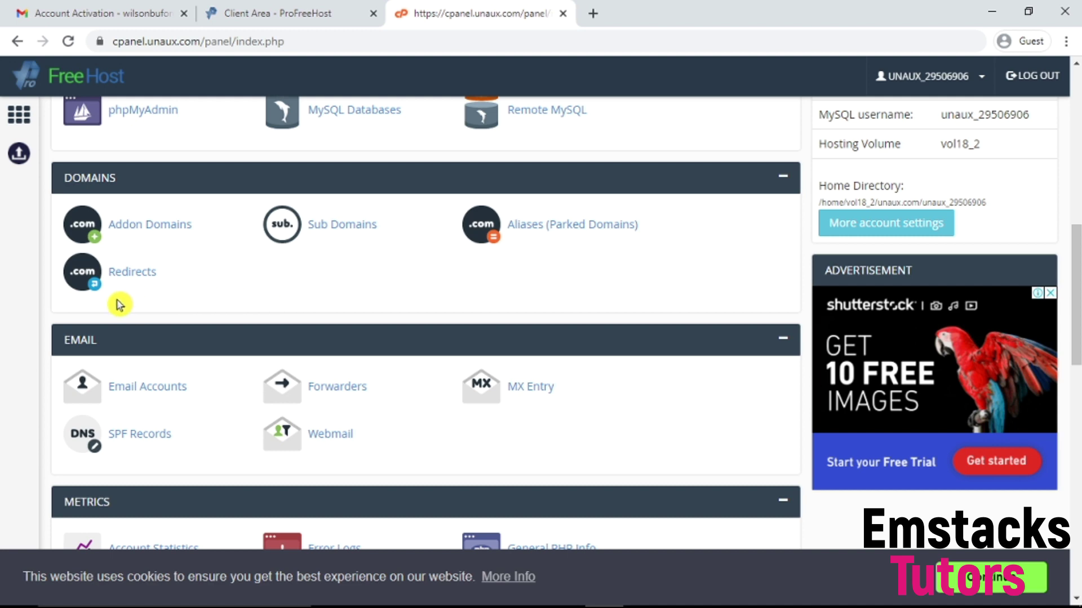
scroll(338, 367, "down", 3)
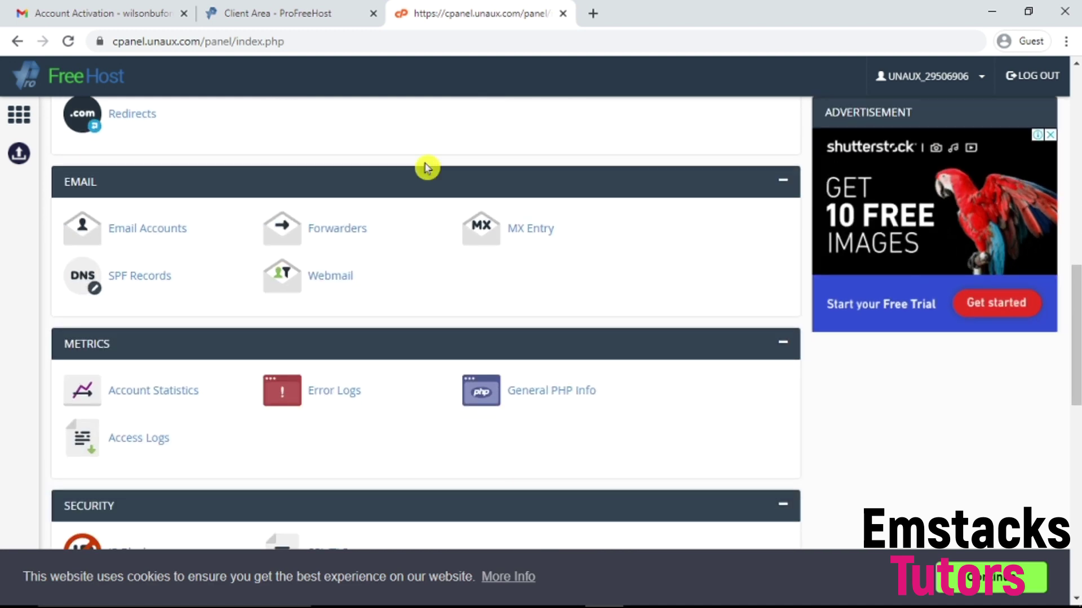
scroll(427, 168, "down", 6)
scroll(428, 202, "down", 3)
scroll(425, 234, "up", 3)
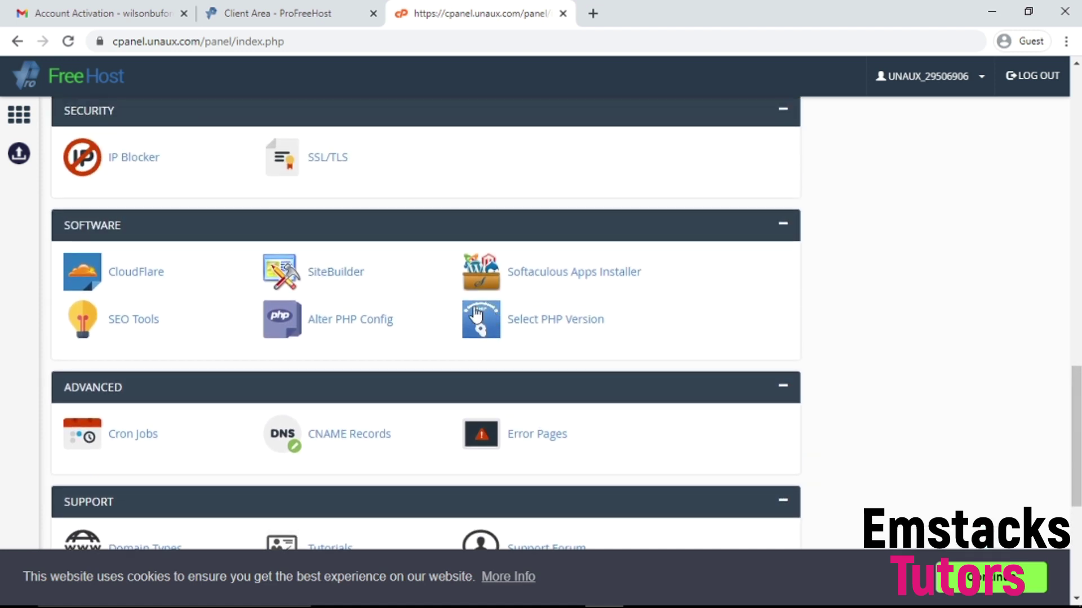
Step: Open the Softaculous installer and start a WordPress install, keeping version 5.8
left_click(593, 282)
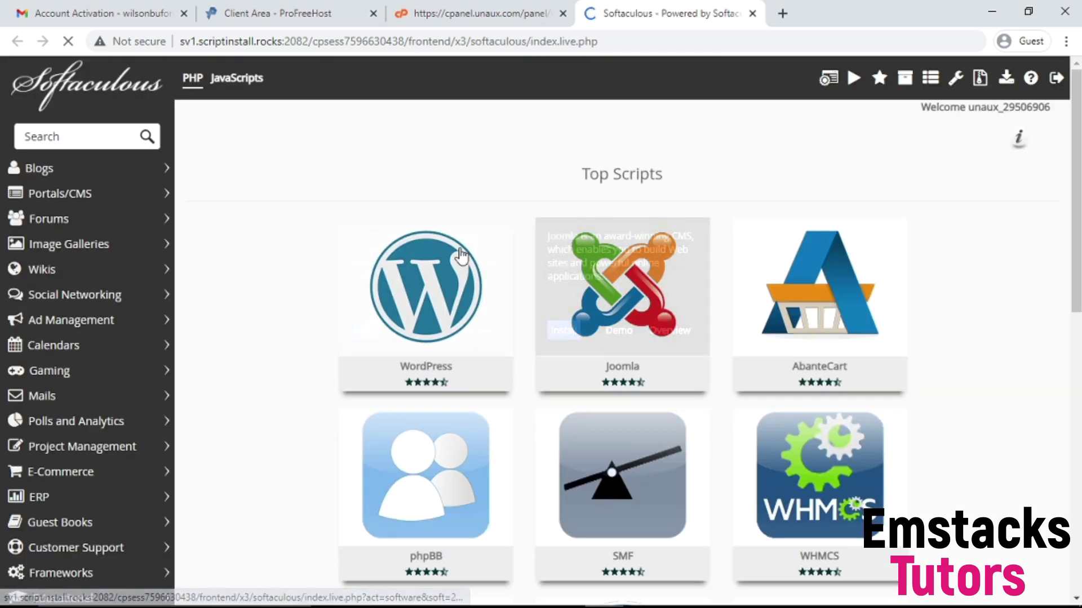
scroll(450, 254, "down", 1)
mouse_move(364, 329)
left_click(365, 312)
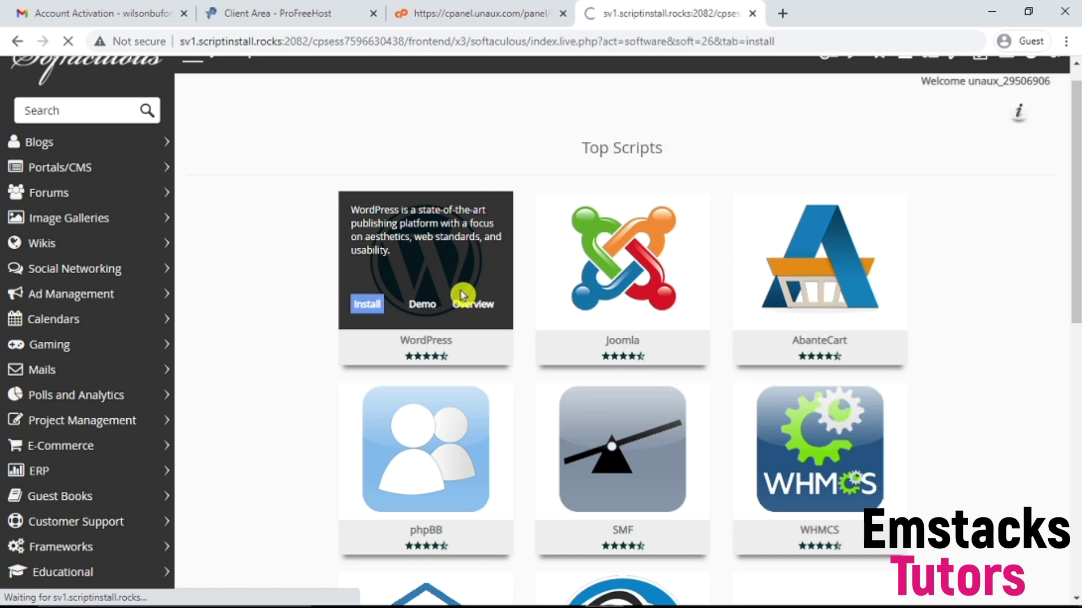
scroll(717, 338, "down", 2)
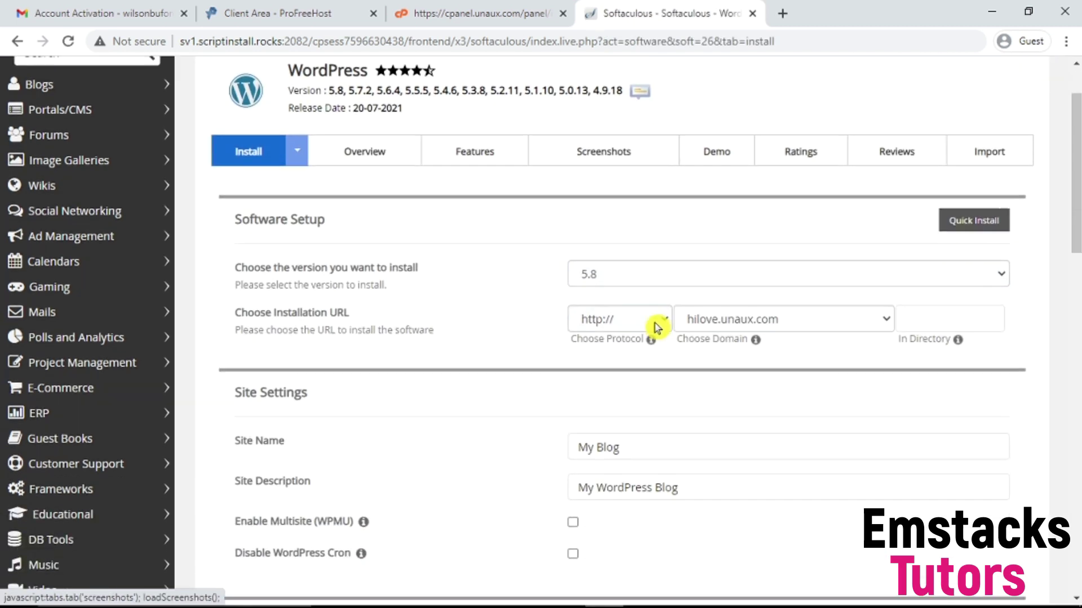
left_click(664, 255)
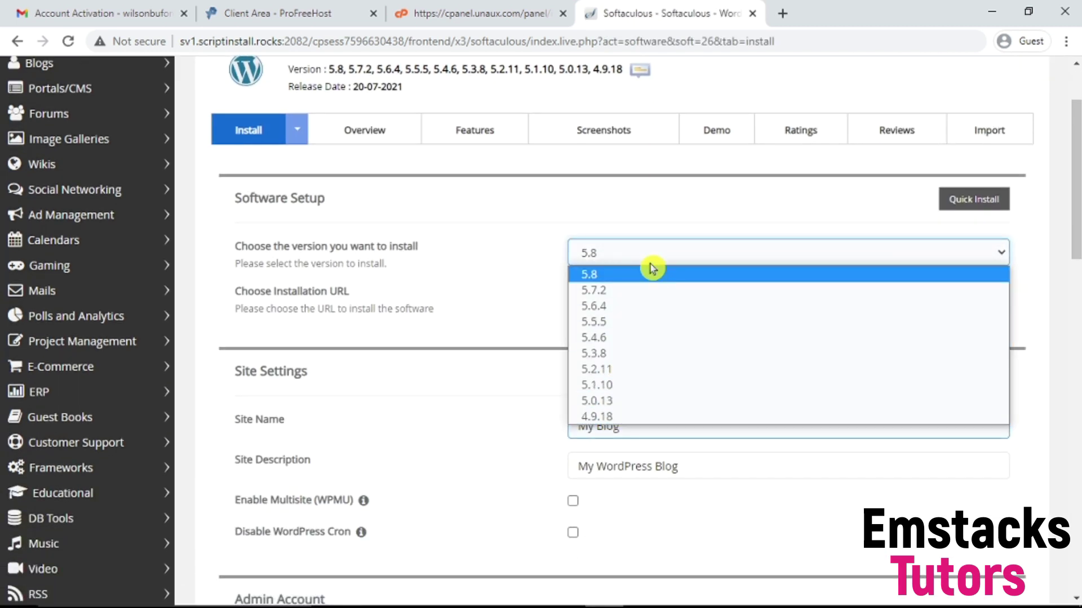
left_click(620, 260)
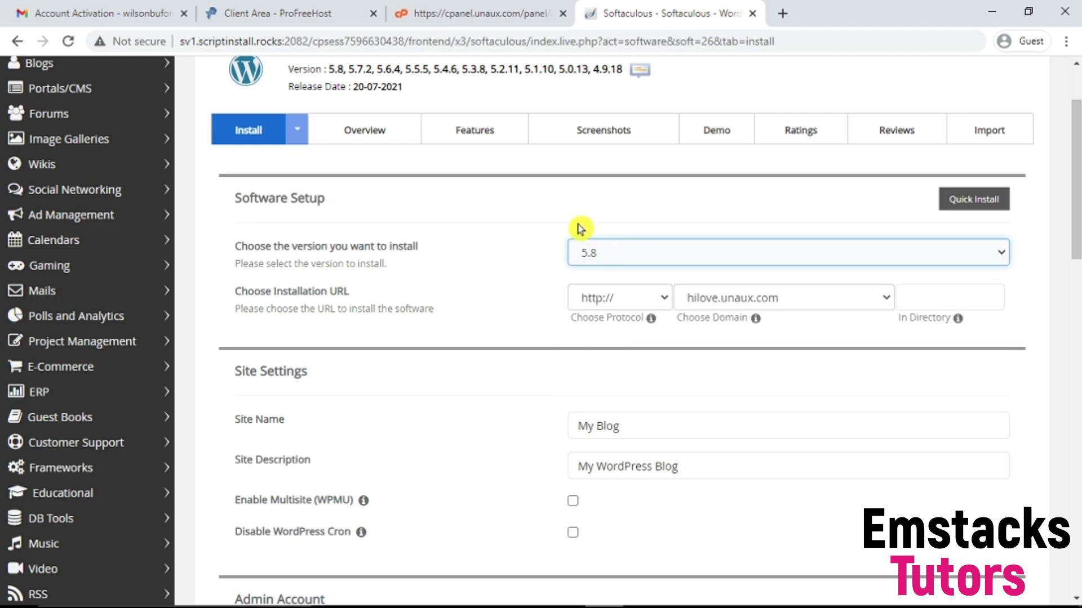
scroll(828, 285, "up", 1)
Step: Set the site name to 'HiLove' and the description to 'Relationship Tips Blog'
left_click(741, 454)
left_click_drag(683, 452, 461, 432)
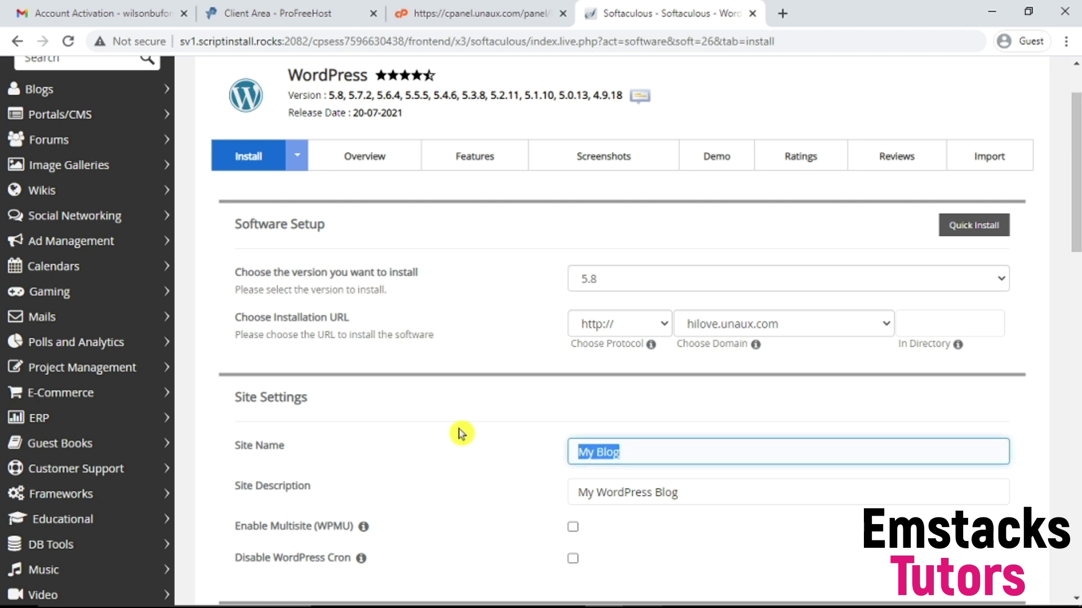
type("HiLov")
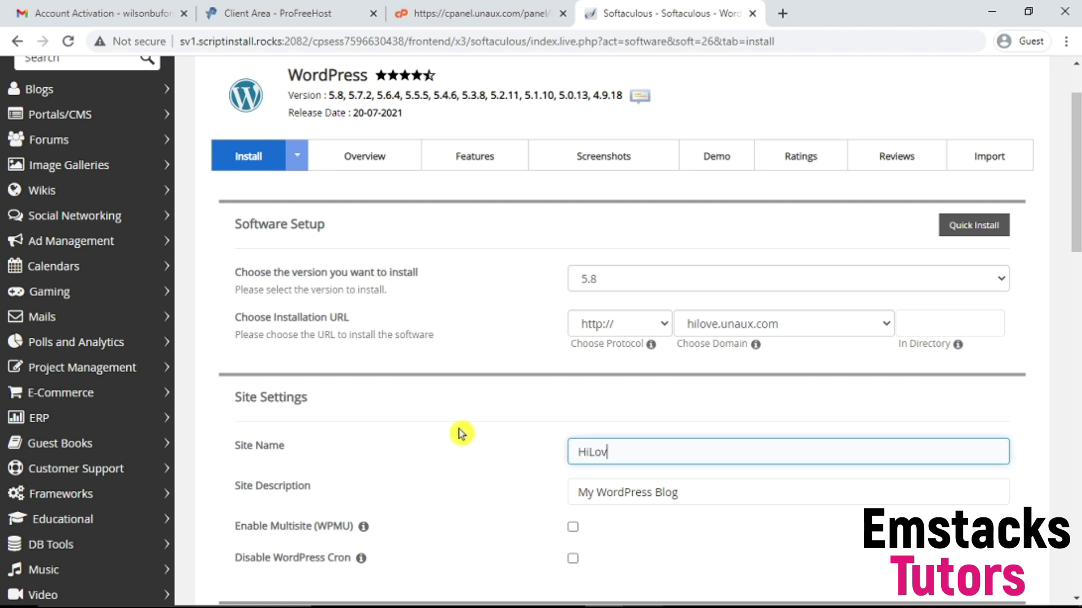
left_click(586, 490)
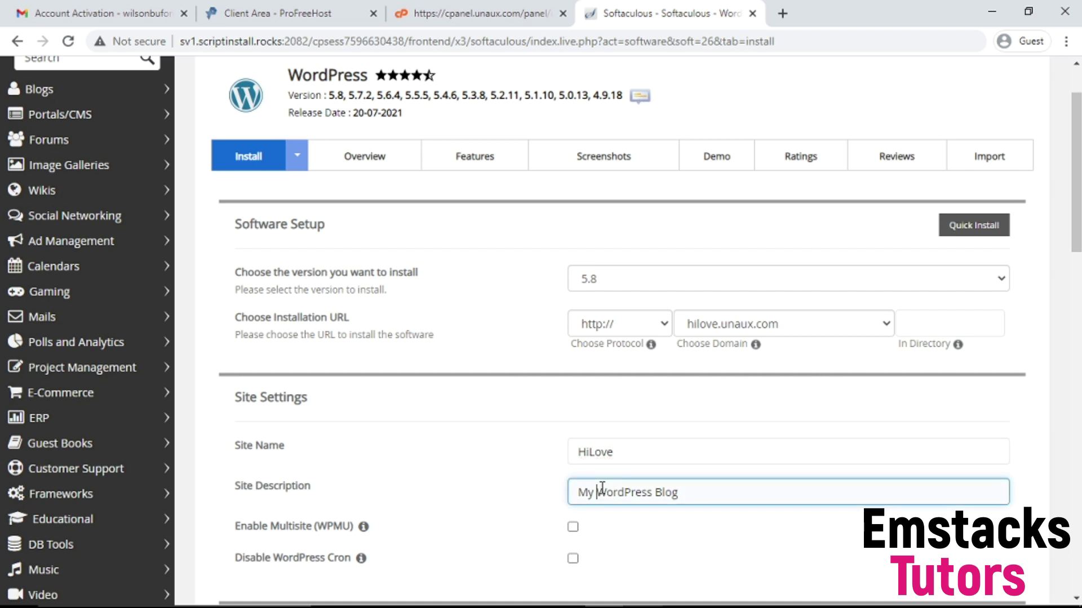
triple_click(601, 490)
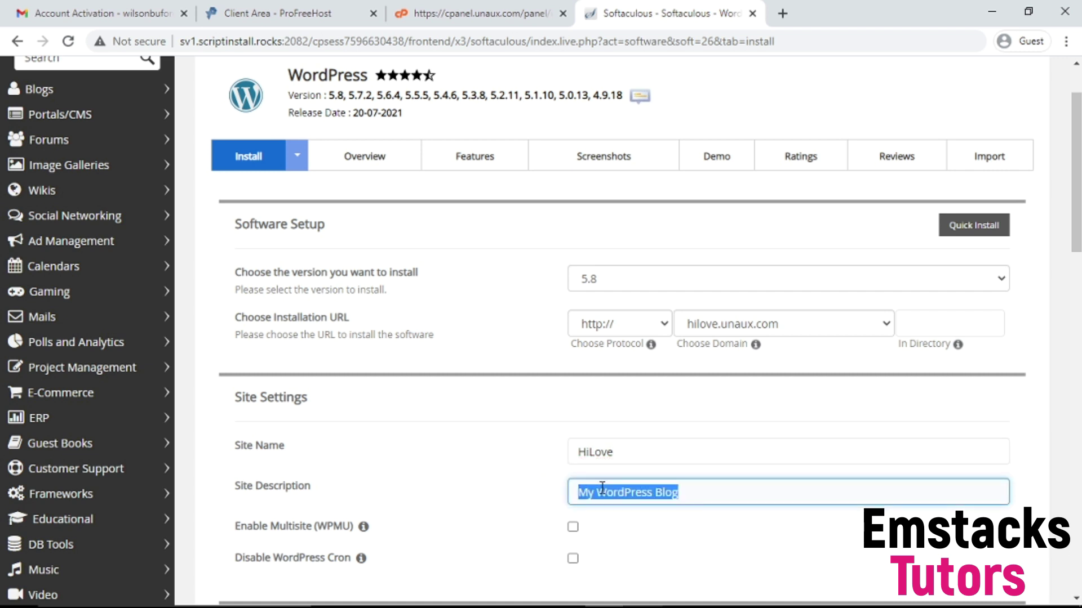
type("Relationship Tips")
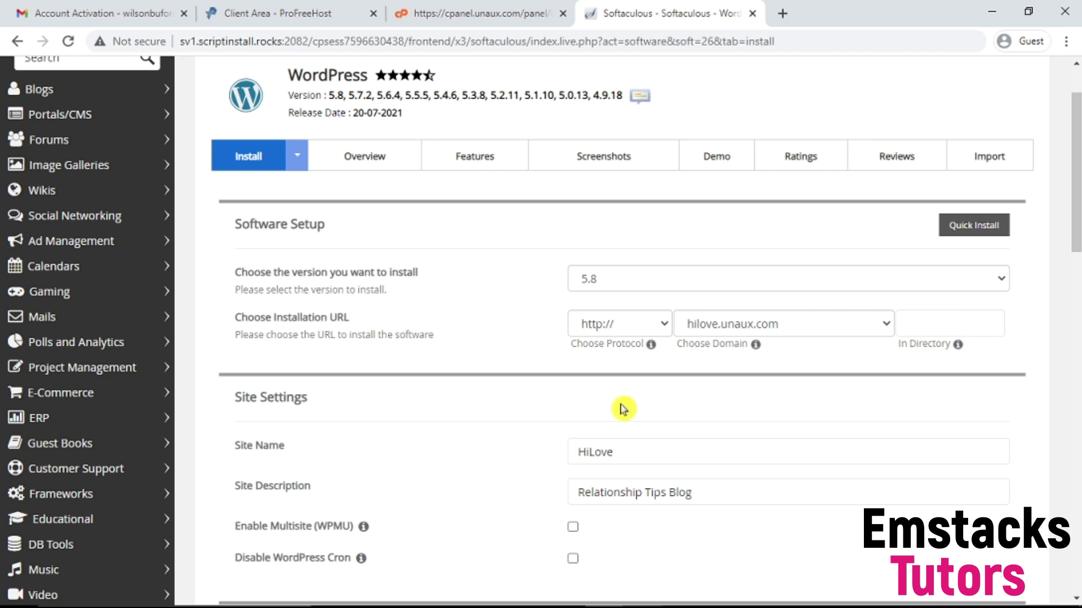
Step: Enter the admin username and a new admin password, then check the admin e-mail address
scroll(707, 406, "down", 3)
scroll(702, 332, "down", 2)
left_click(638, 417)
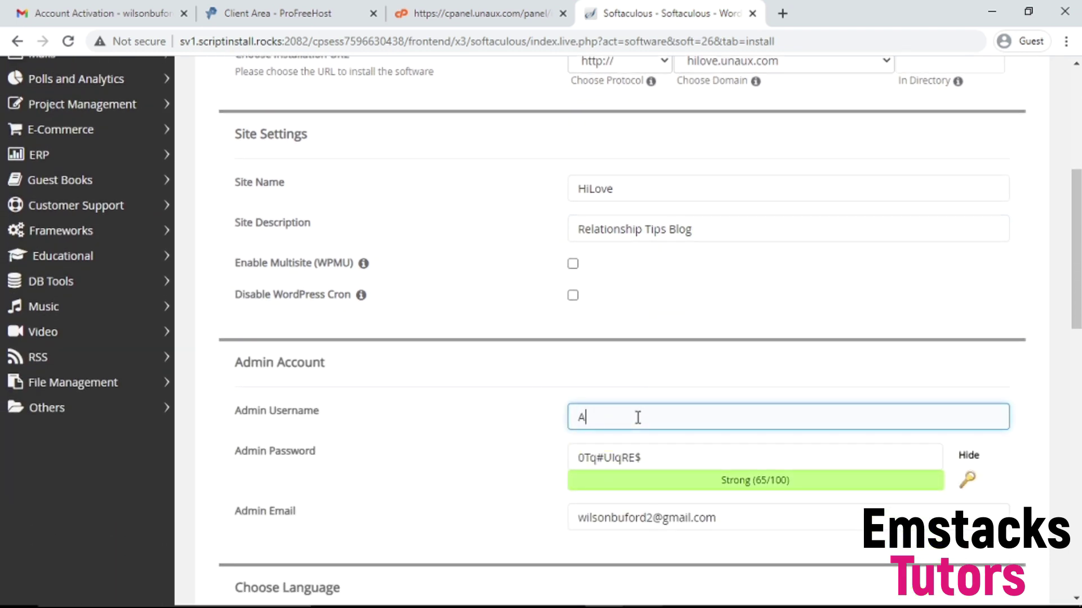
left_click(660, 454)
key("ctrl+a")
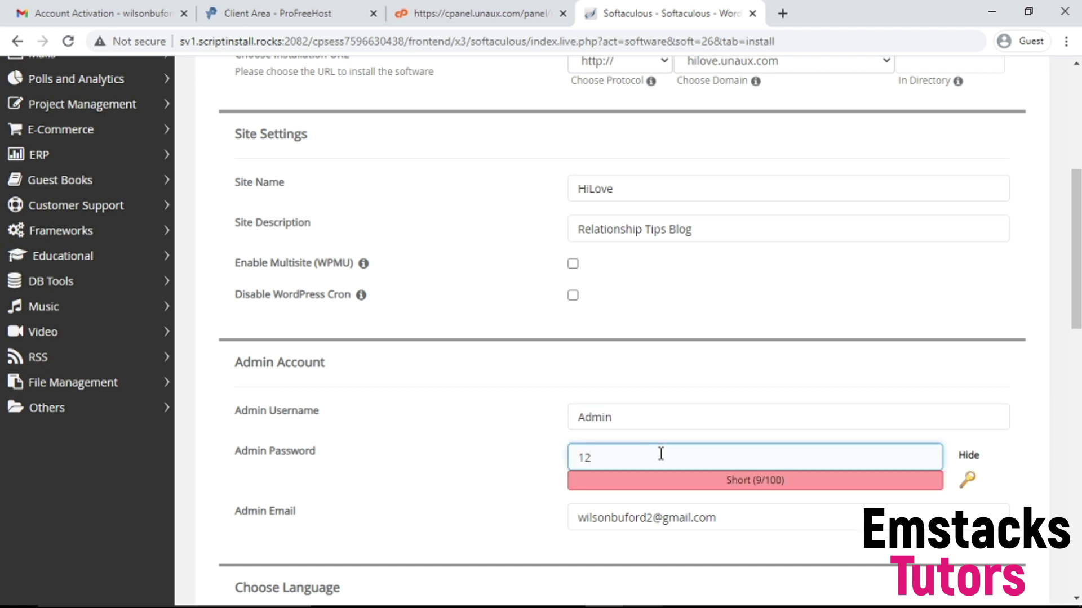
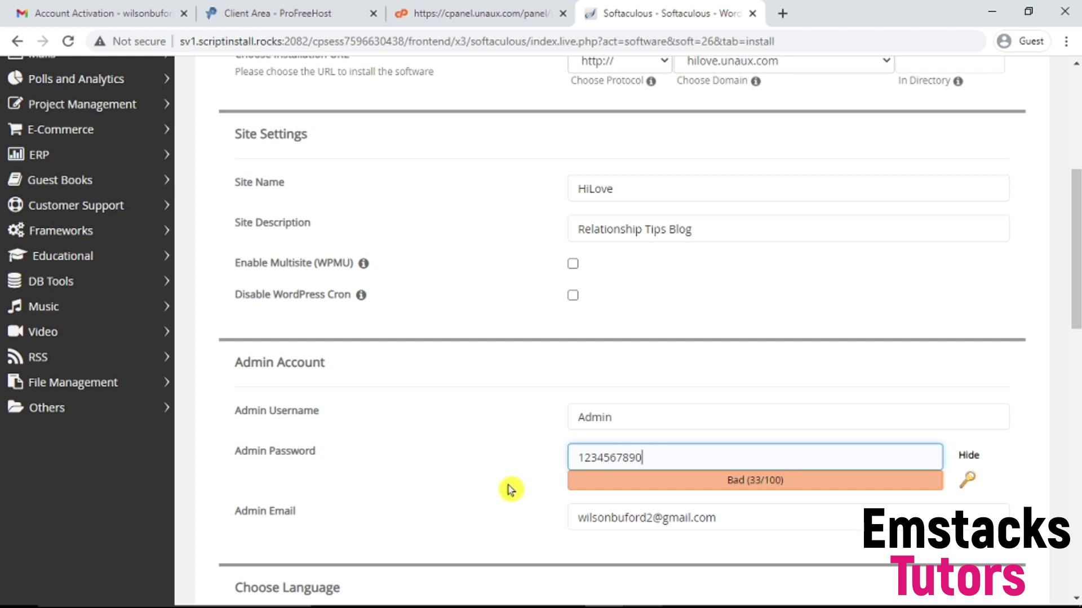
scroll(516, 485, "down", 2)
left_click(651, 386)
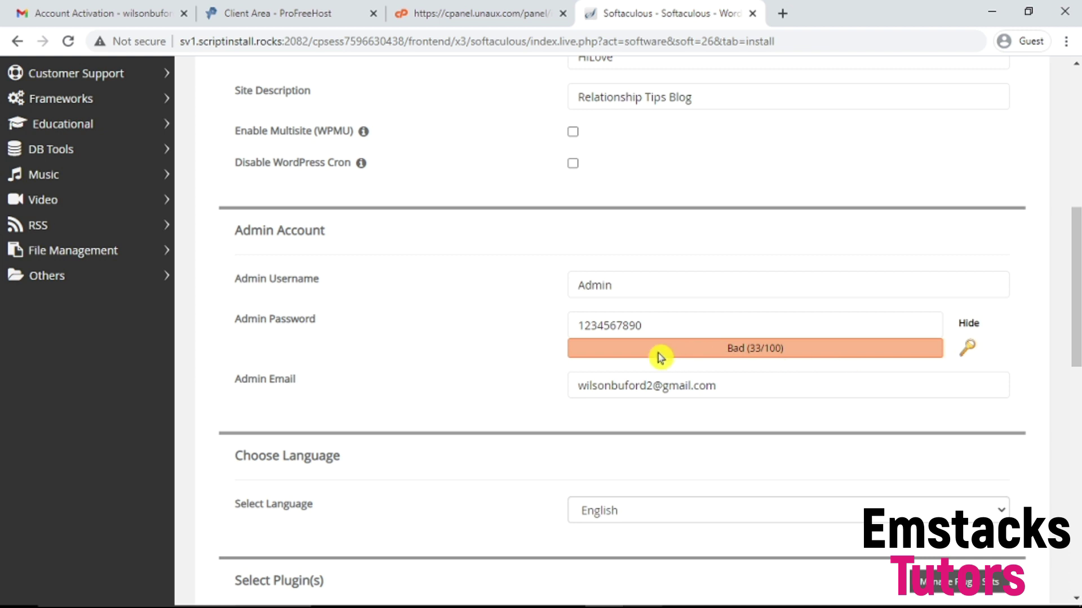
left_click(691, 326)
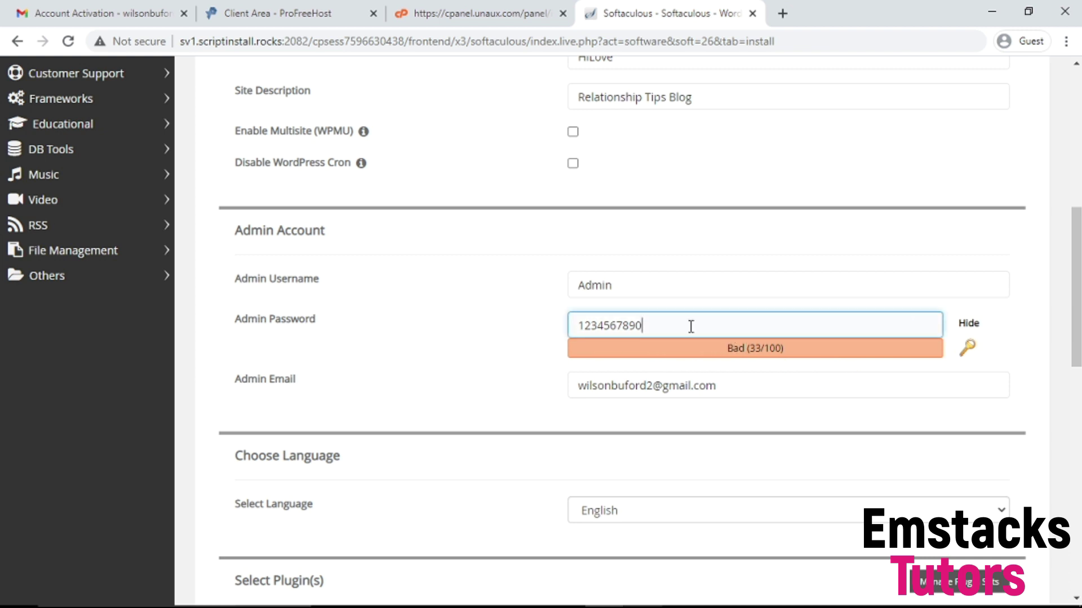
type("@@")
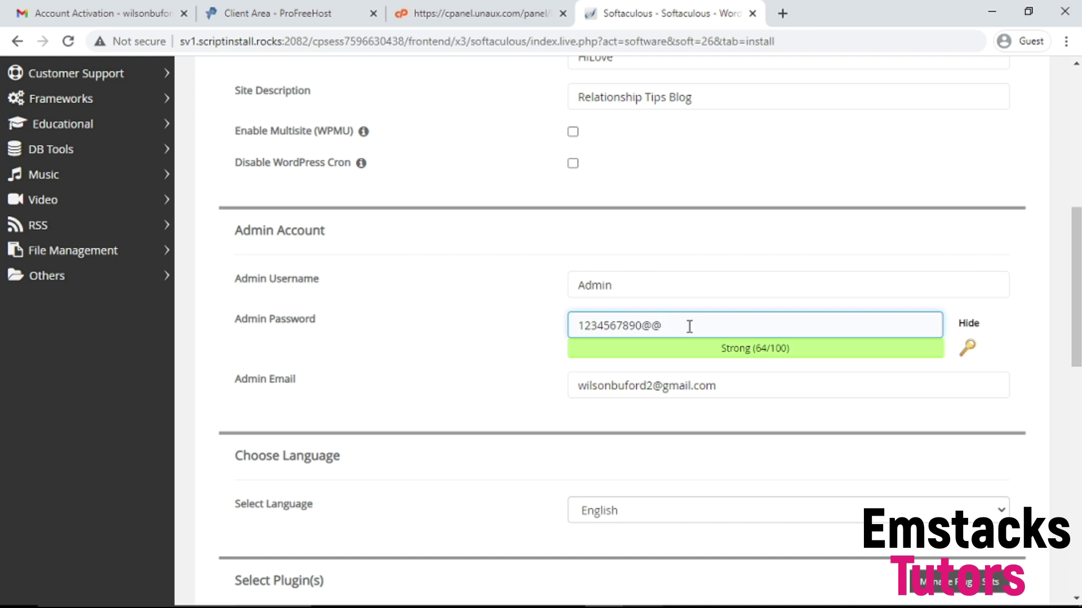
left_click(531, 386)
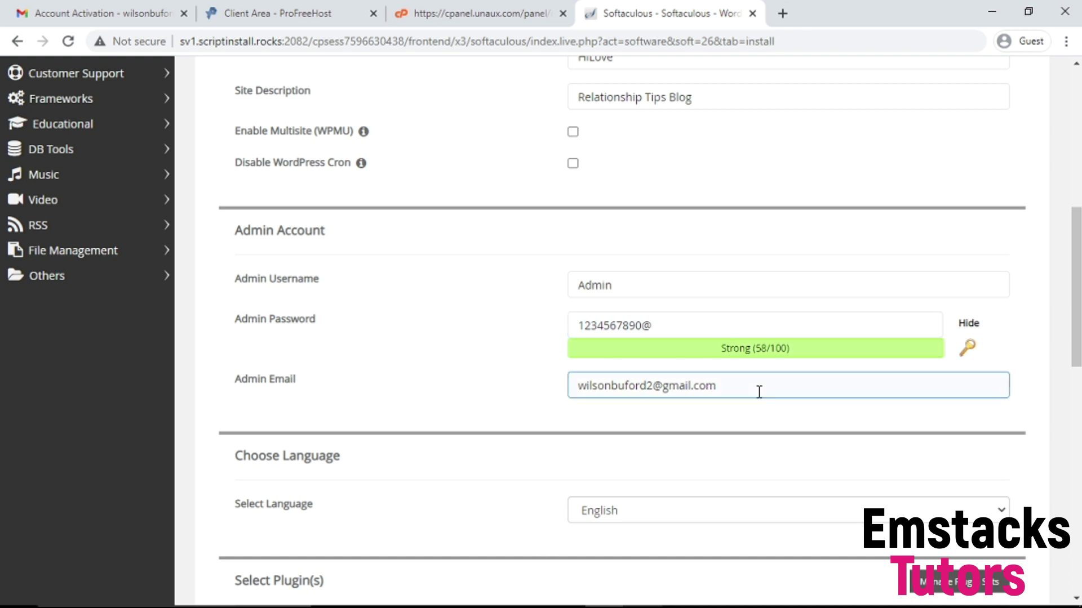
scroll(755, 388, "down", 2)
left_click(911, 298)
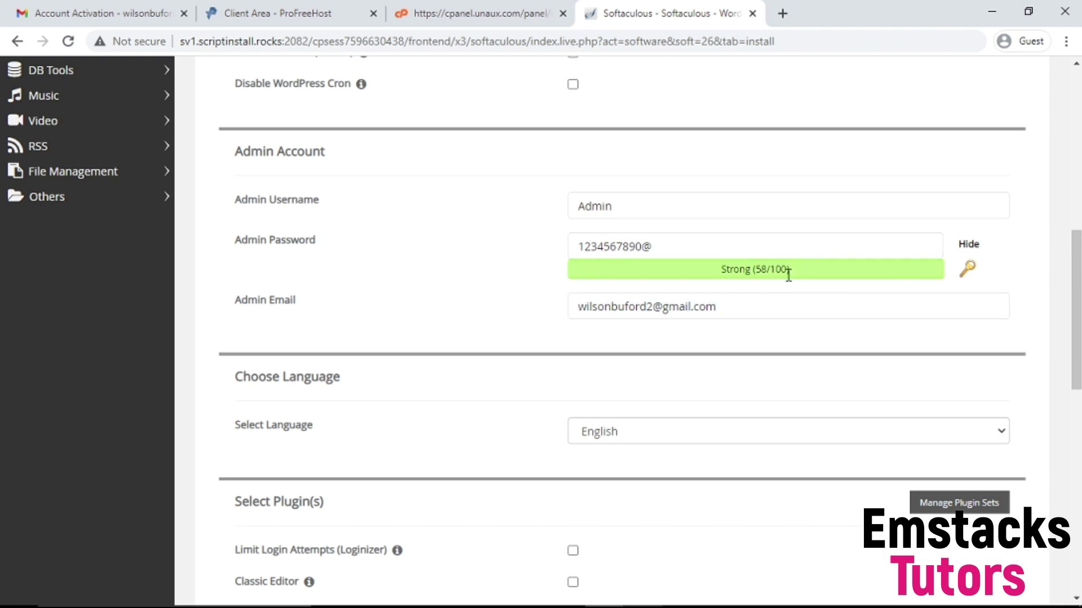
Step: Enable the Classic Editor plugin, leaving Loginizer off and no theme selected
scroll(616, 467, "down", 5)
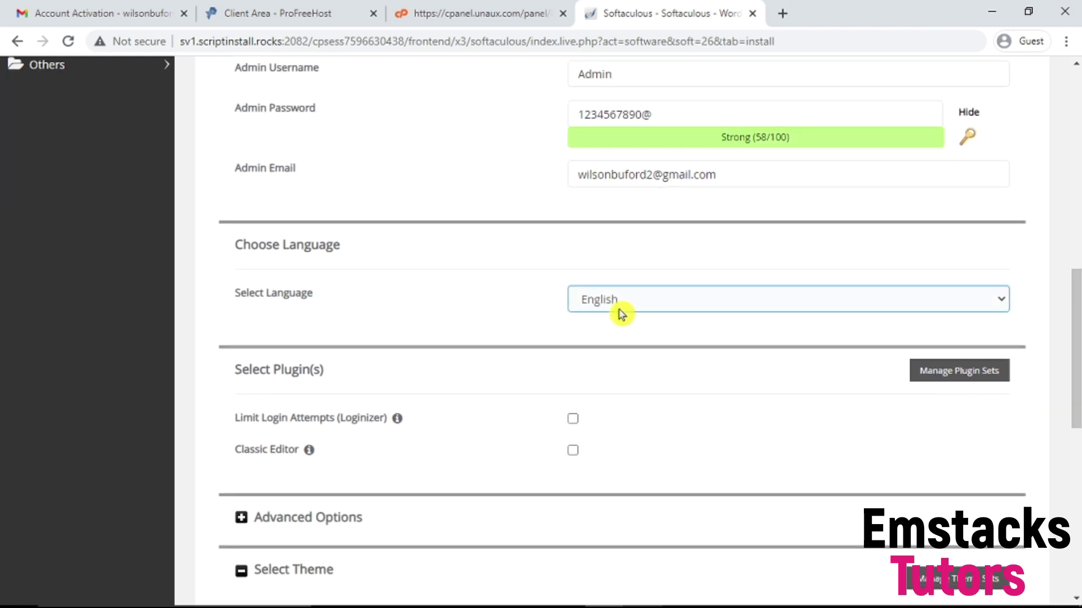
scroll(625, 357, "down", 3)
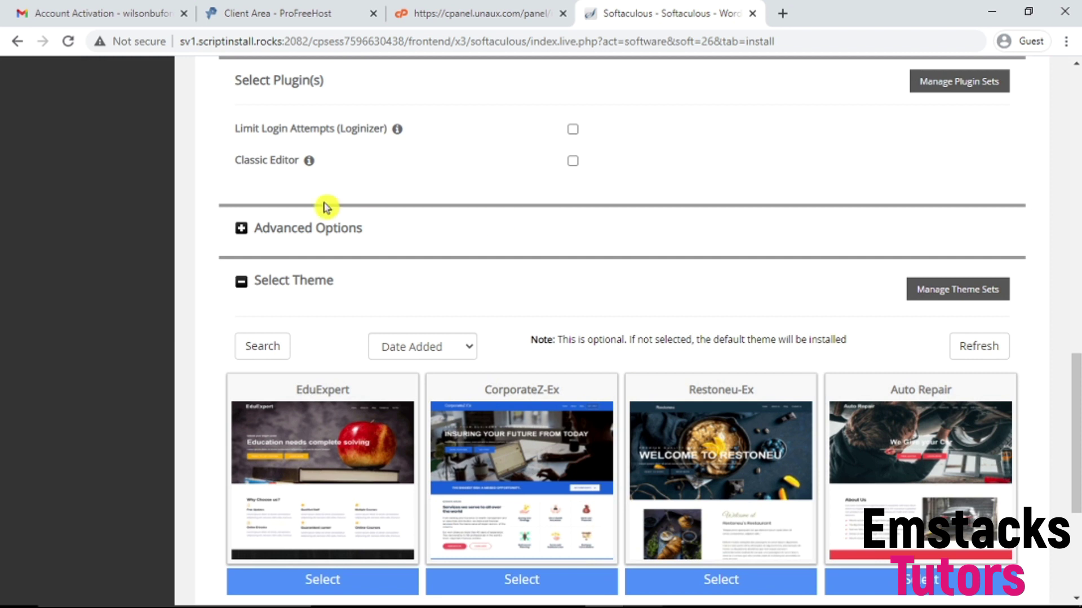
mouse_move(309, 160)
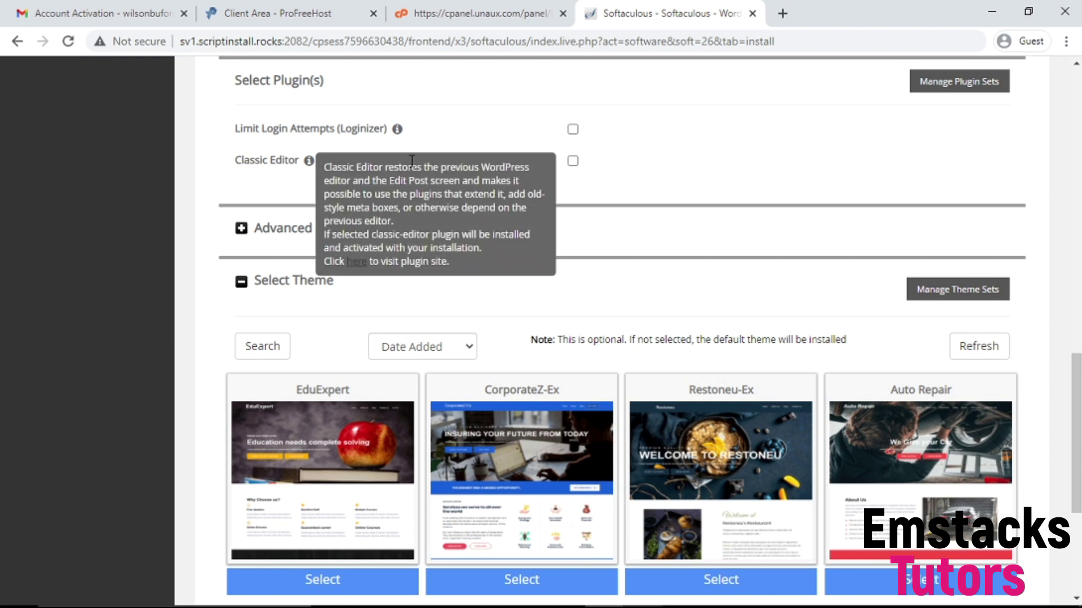
left_click(572, 161)
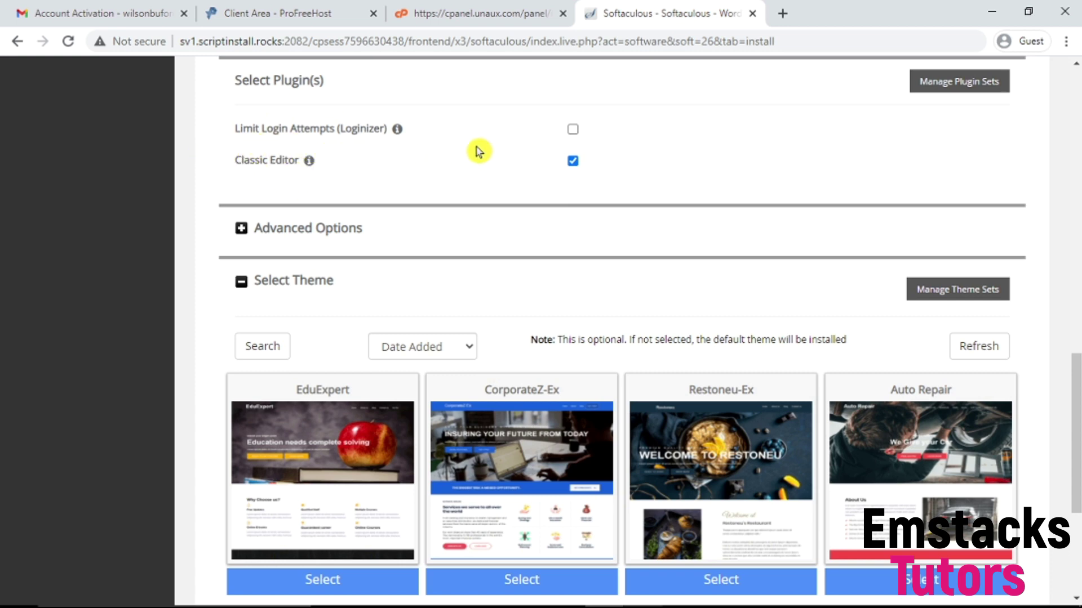
scroll(702, 210, "down", 2)
scroll(604, 338, "down", 3)
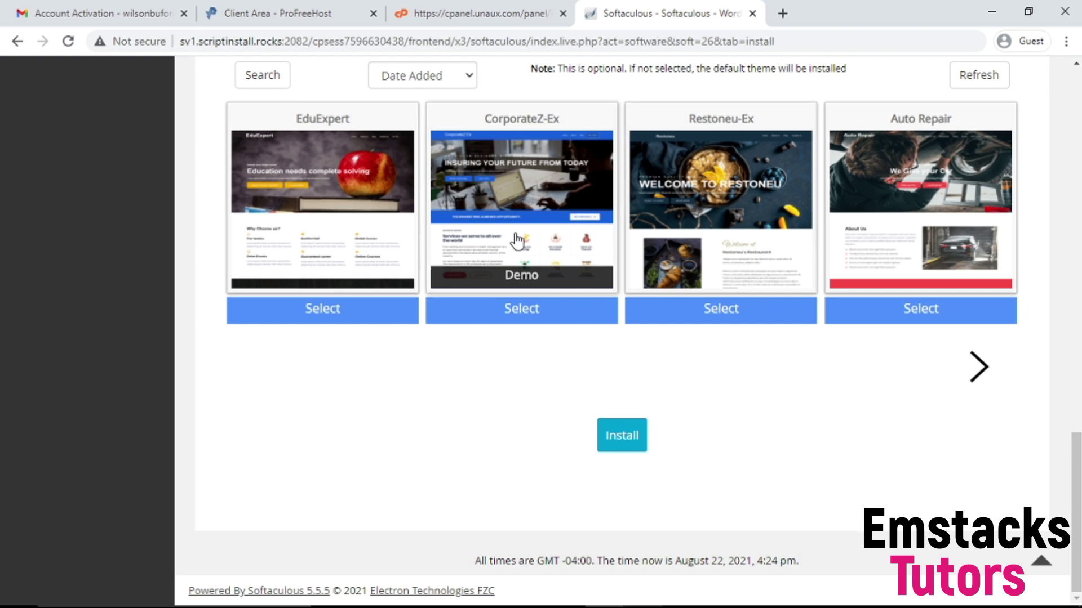
Step: Run the WordPress install for hilove.unaux.com with the default theme
left_click(609, 442)
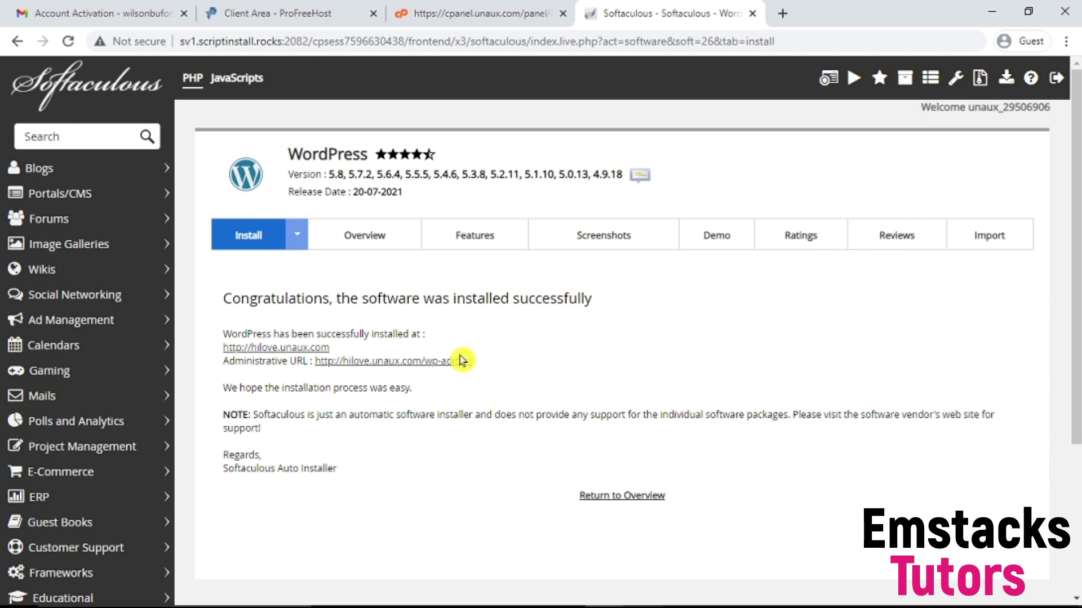
Step: View the new HiLove site at hilove.unaux.com, close it, and go to its wp-admin dashboard
left_click(298, 349)
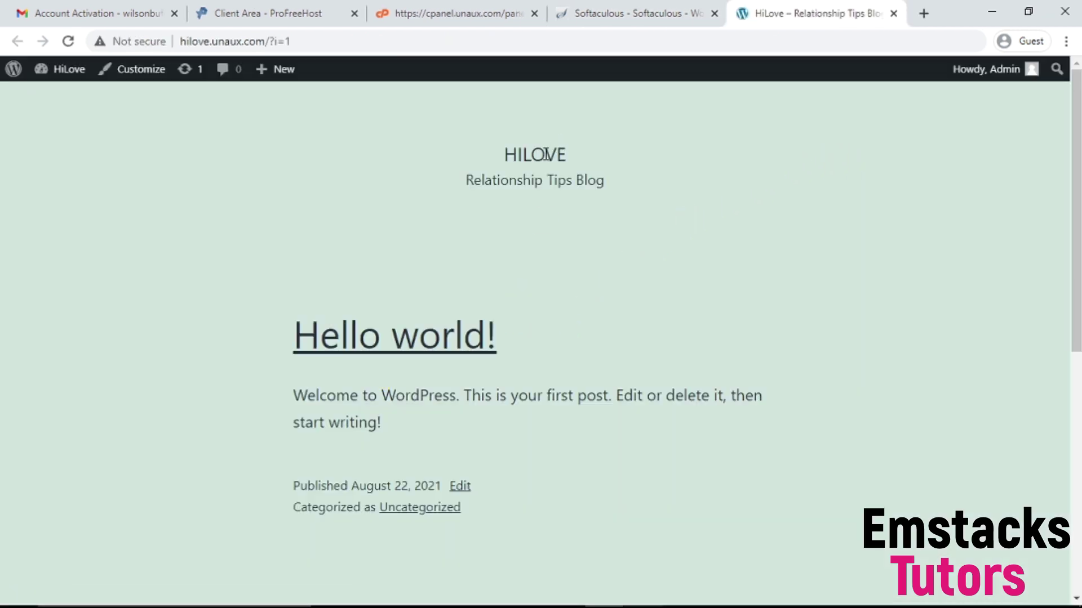
left_click(895, 14)
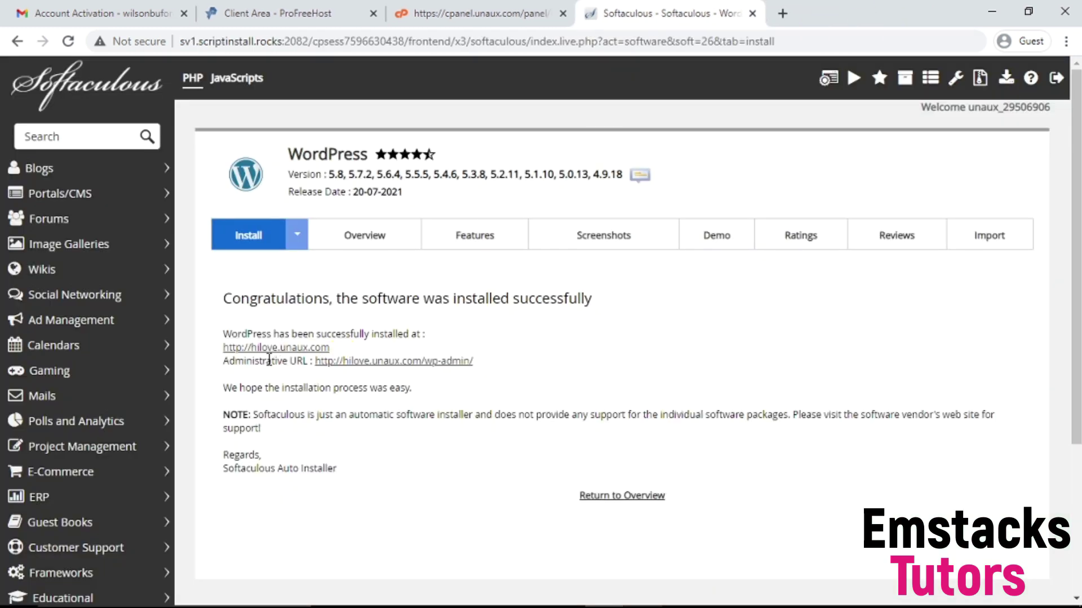
left_click(346, 363)
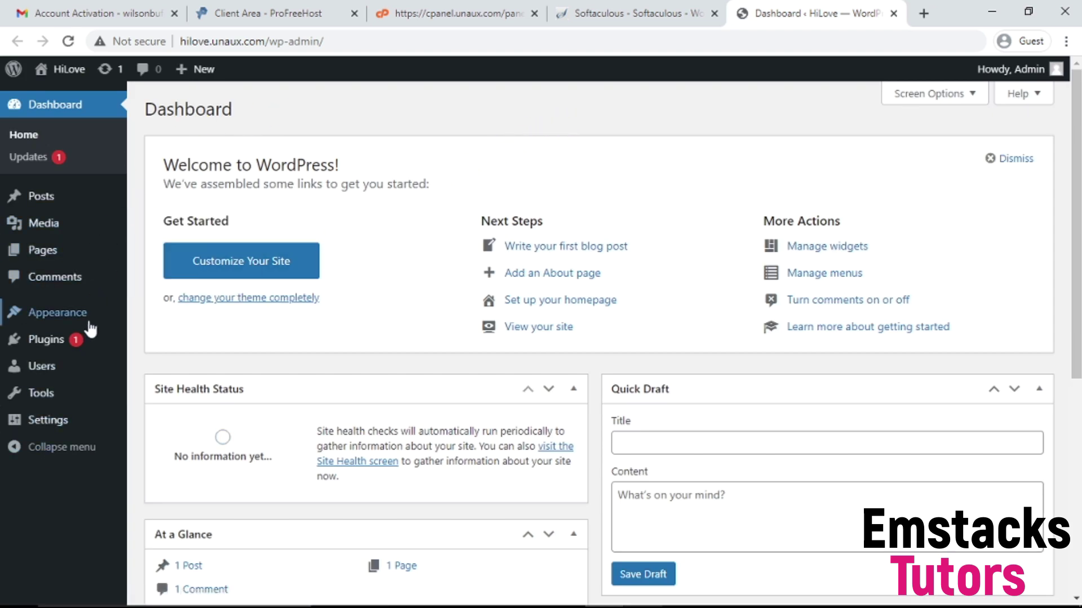
Step: Go to Plugins > Add New and reveal the Upload Plugin form for a .zip file
mouse_move(59, 346)
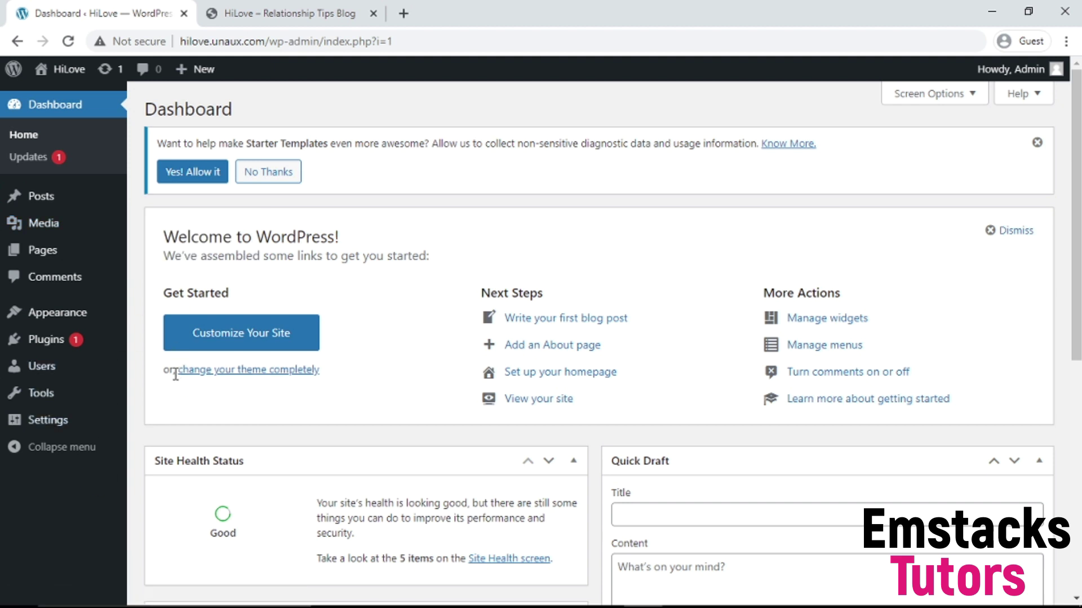
mouse_move(35, 340)
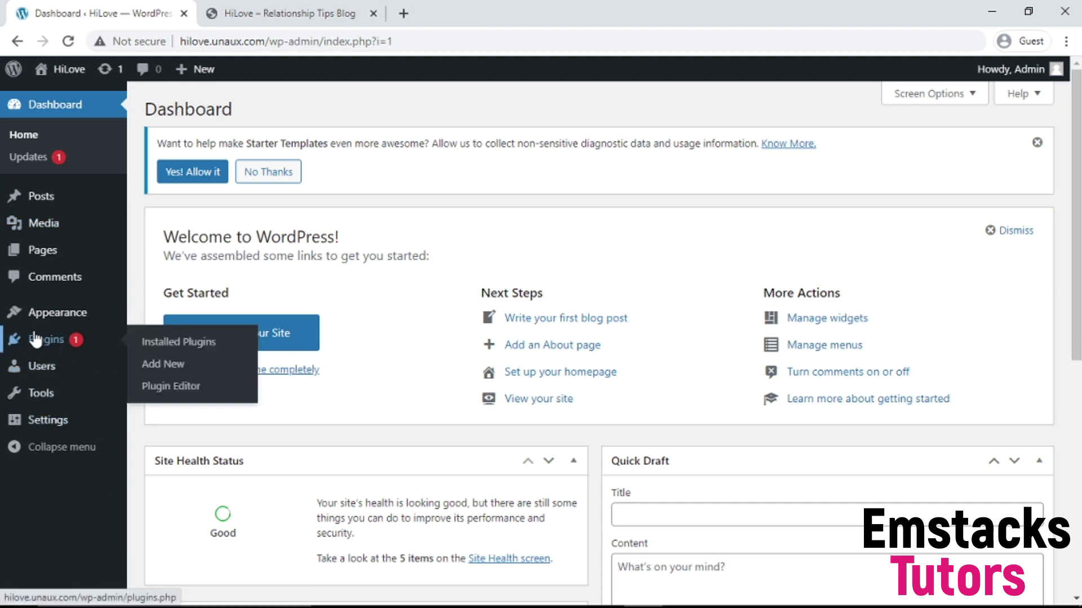
left_click(162, 365)
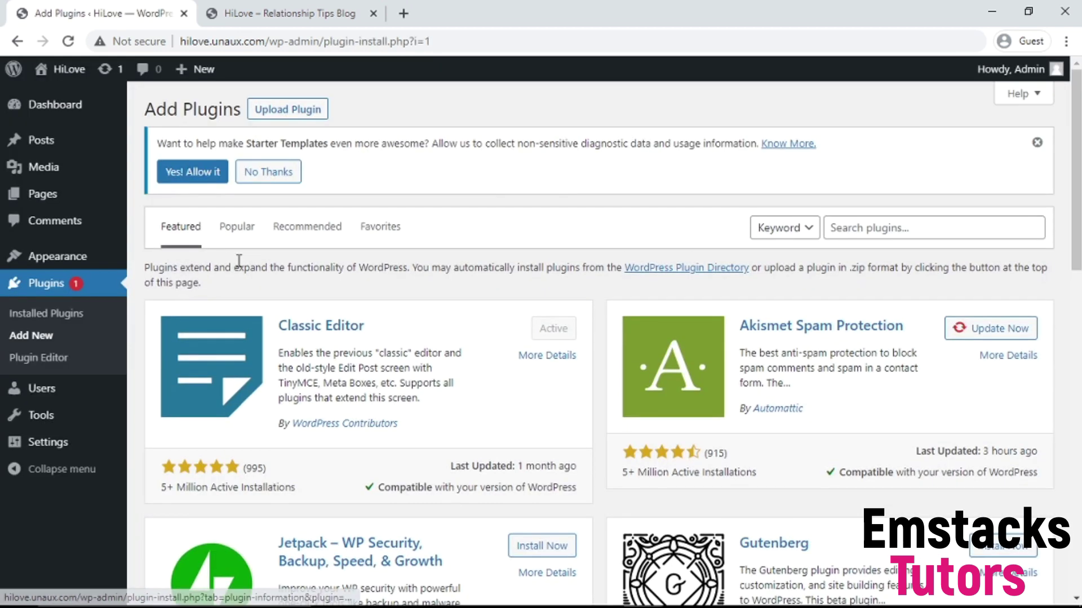
left_click_drag(1076, 194, 1077, 219)
left_click(906, 156)
left_click(708, 150)
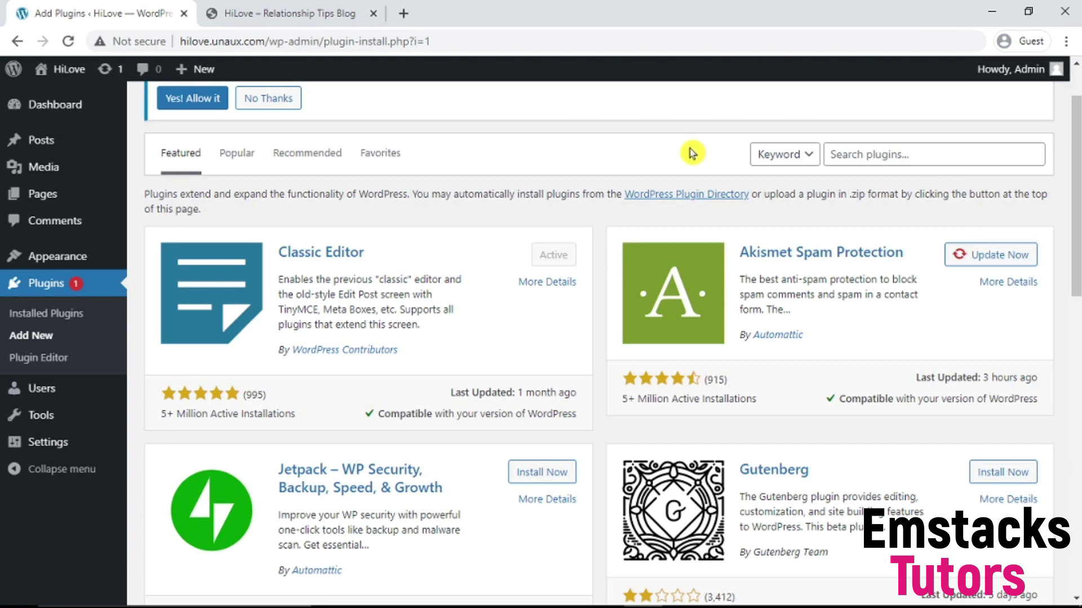
scroll(371, 210, "up", 2)
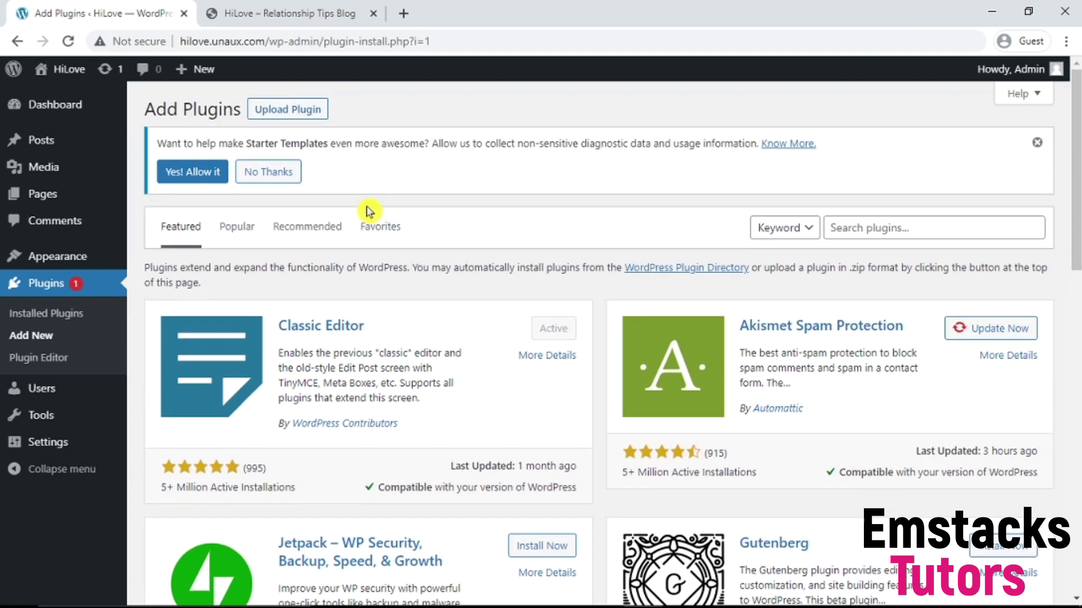
left_click(276, 111)
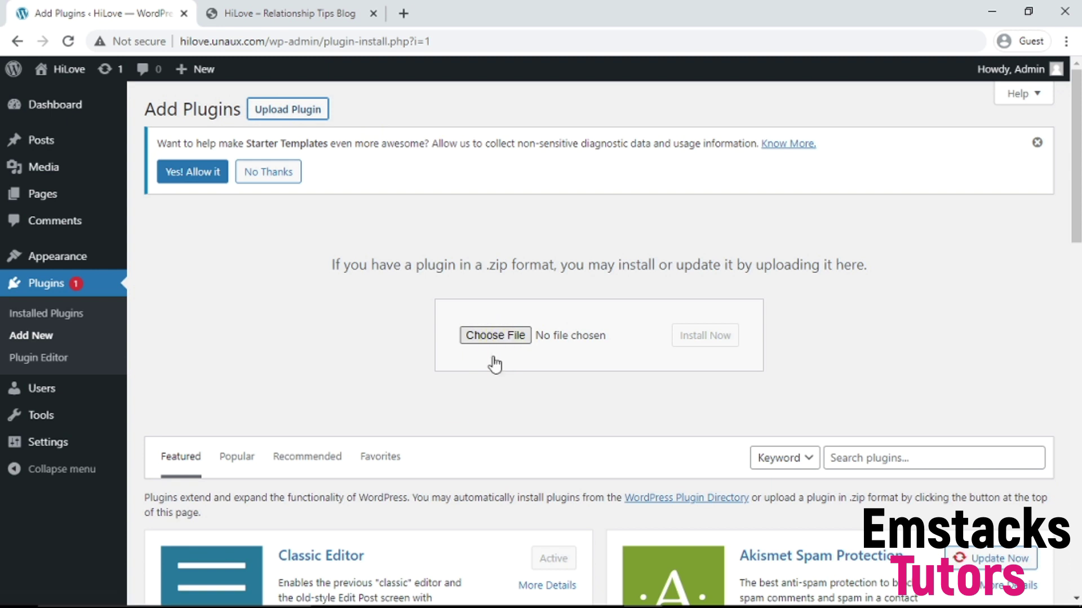
left_click(527, 340)
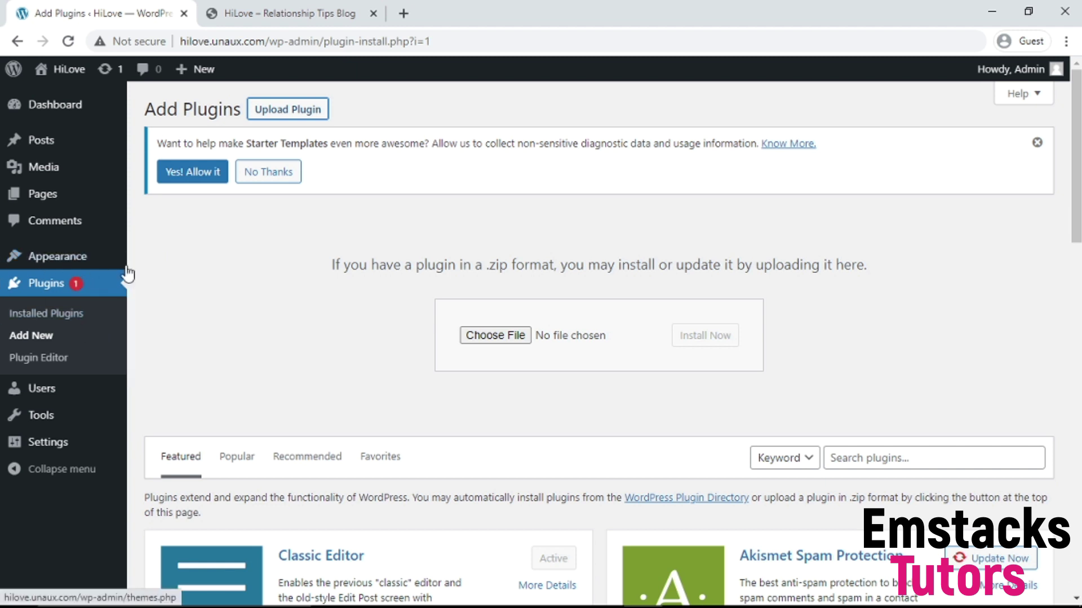
mouse_move(99, 267)
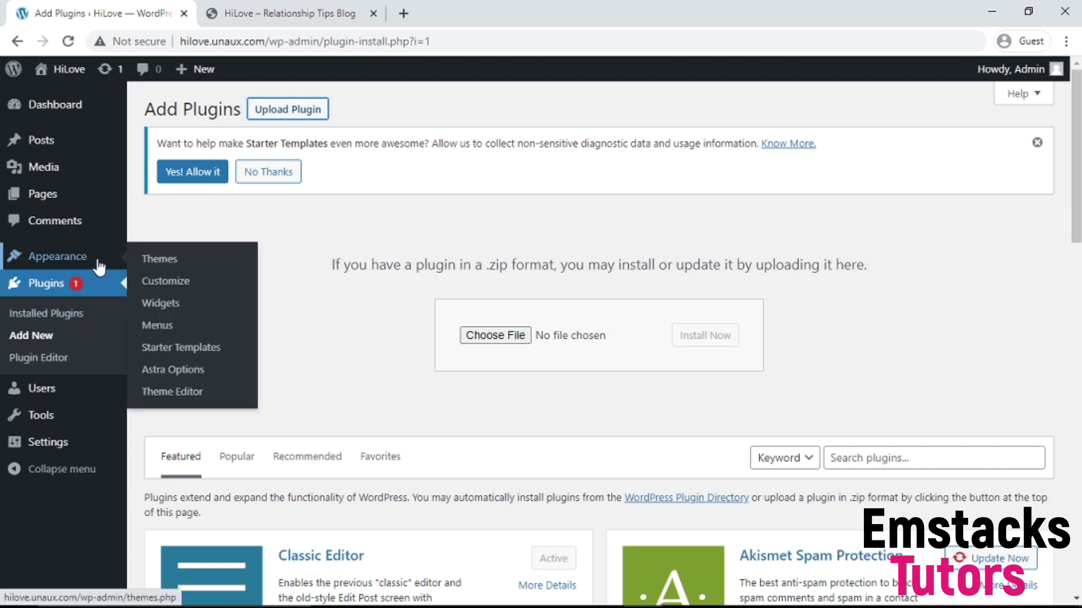
Step: Reload Appearance > Themes with Astra active, then go to Starter Templates
left_click(170, 262)
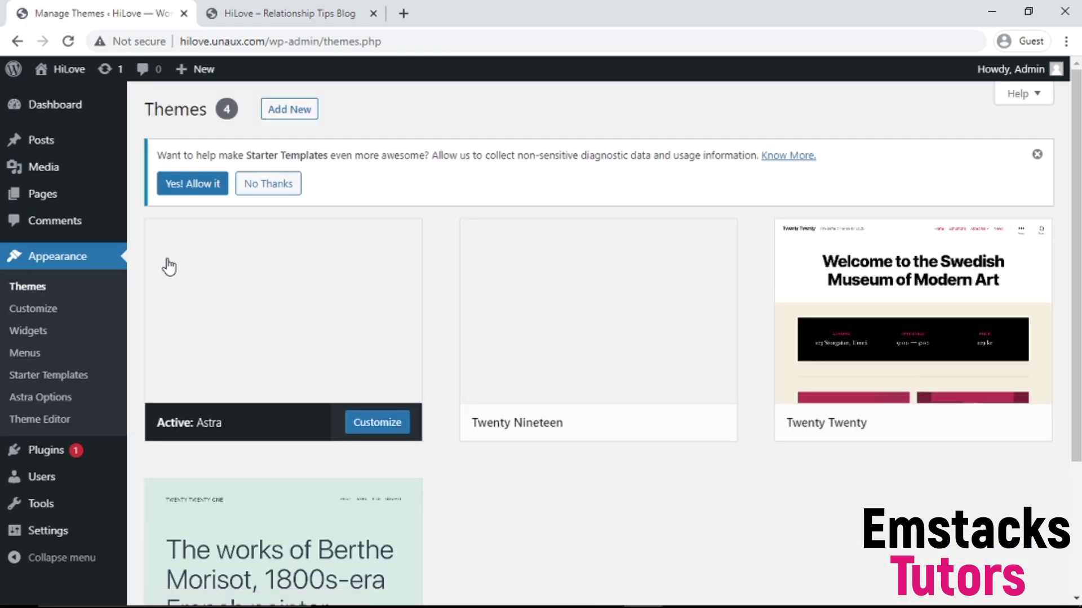
left_click(67, 41)
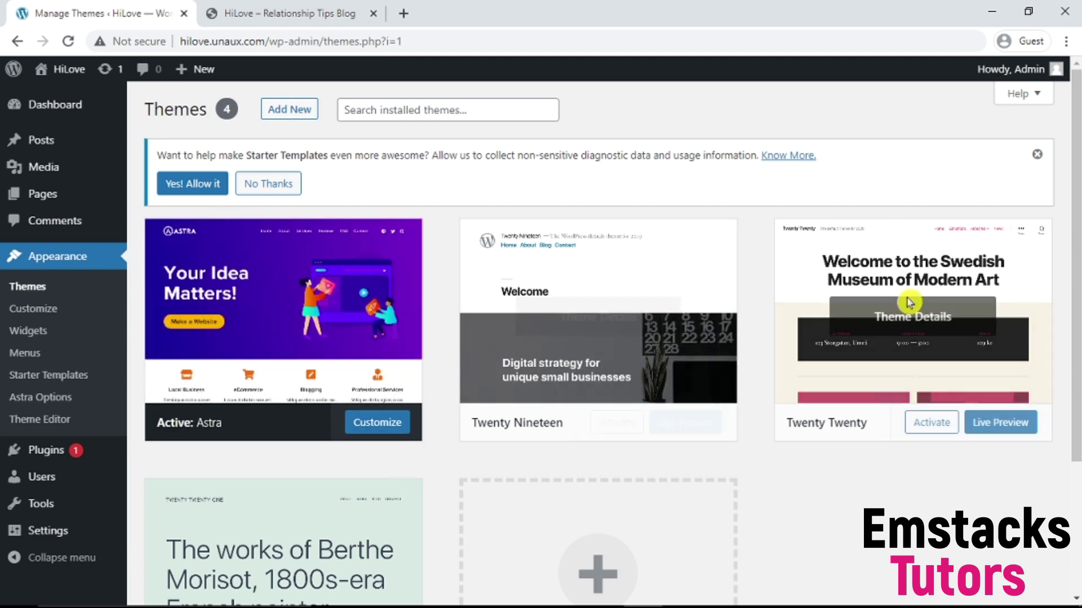
left_click_drag(1077, 218, 1076, 181)
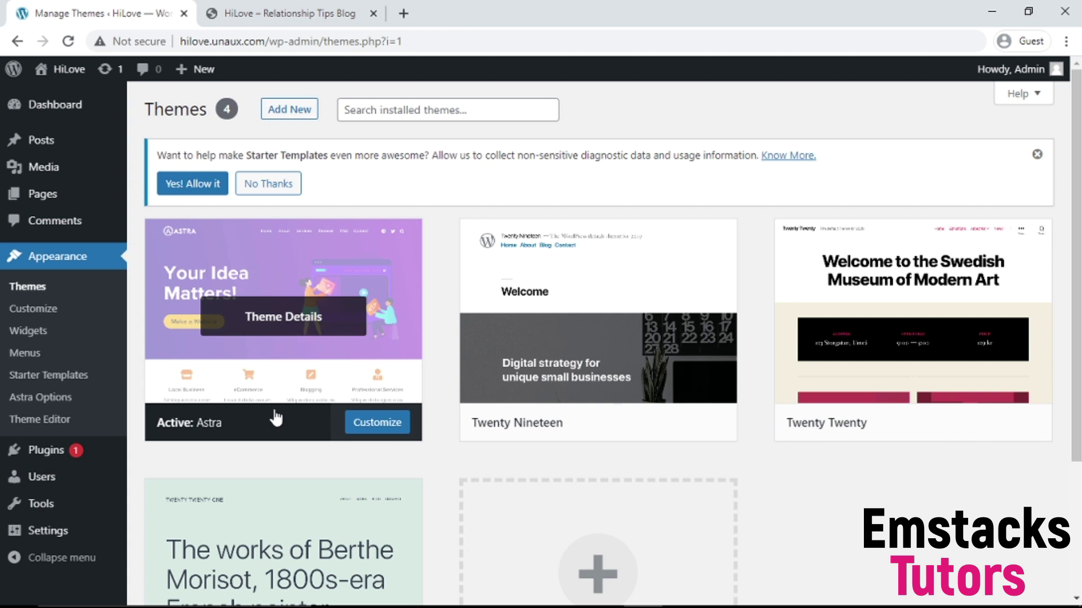
left_click(37, 384)
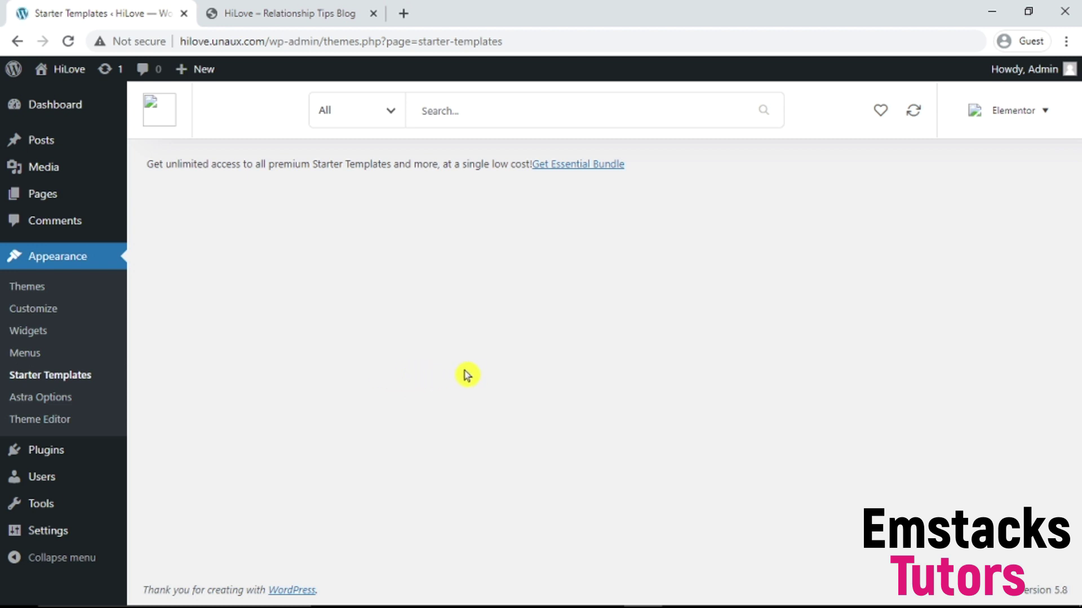
Step: Reload Starter Templates and filter the template grid to Free templates only
left_click(68, 41)
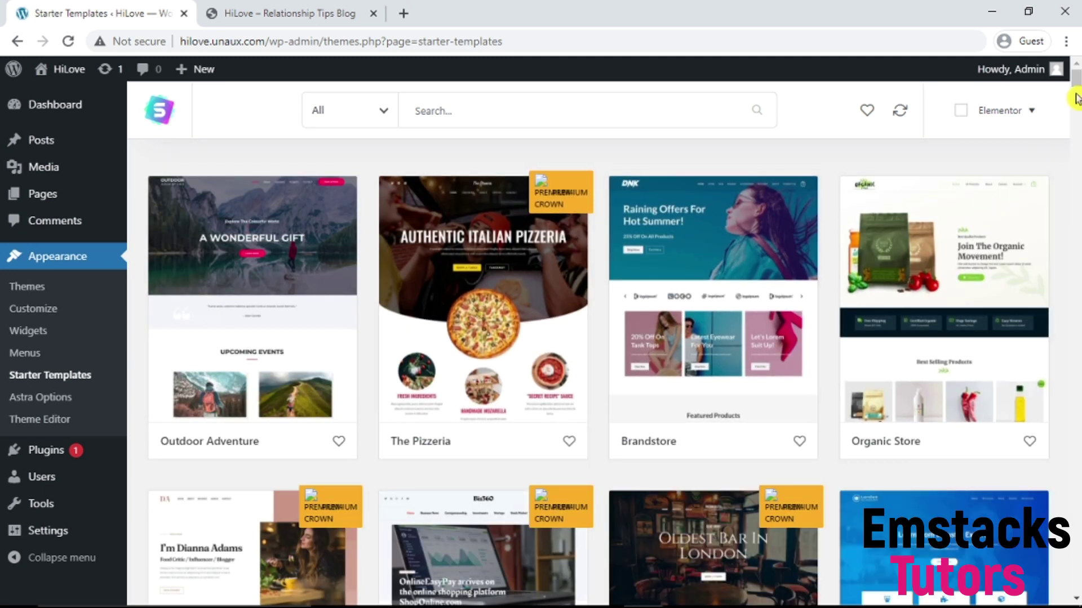
scroll(1065, 186, "down", 5)
scroll(1063, 183, "up", 5)
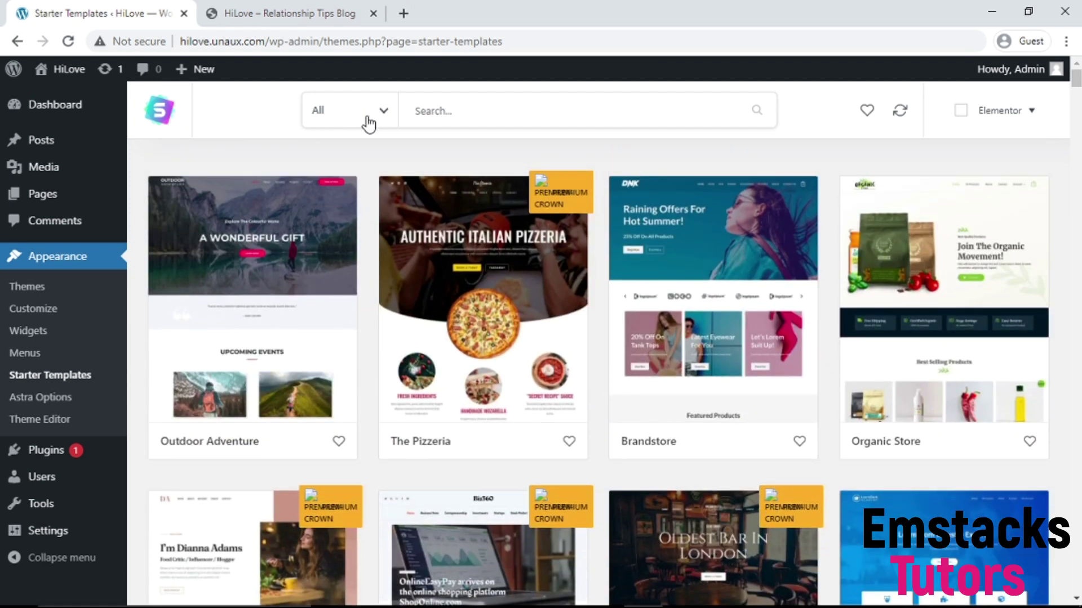
left_click(391, 114)
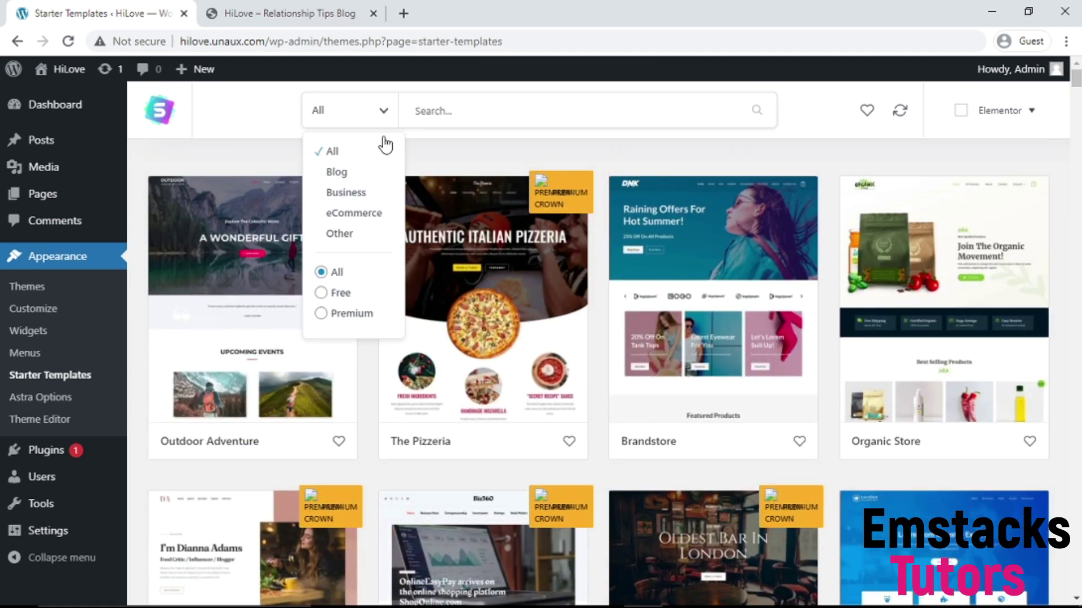
left_click(333, 299)
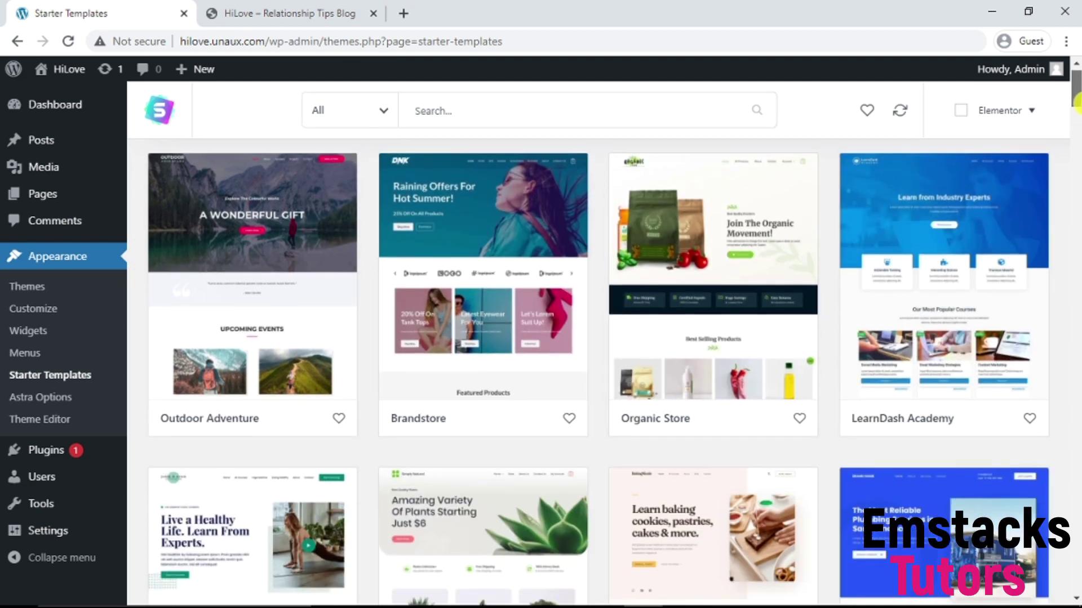
Step: Scroll to the Relationship & Life Coach template and open its details
left_click_drag(1076, 94, 1076, 361)
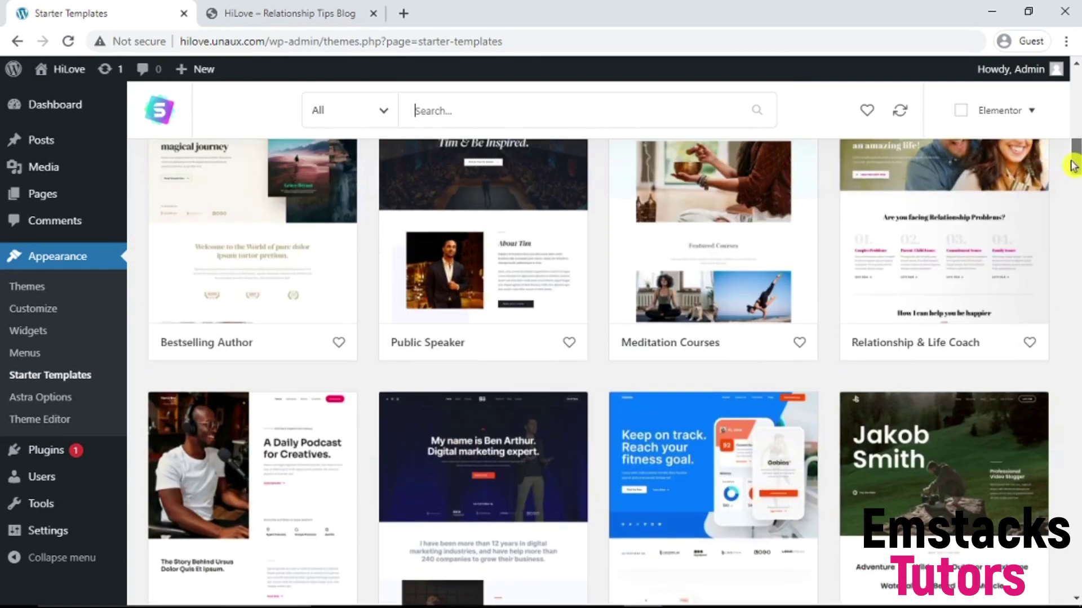
left_click_drag(1073, 165, 1073, 154)
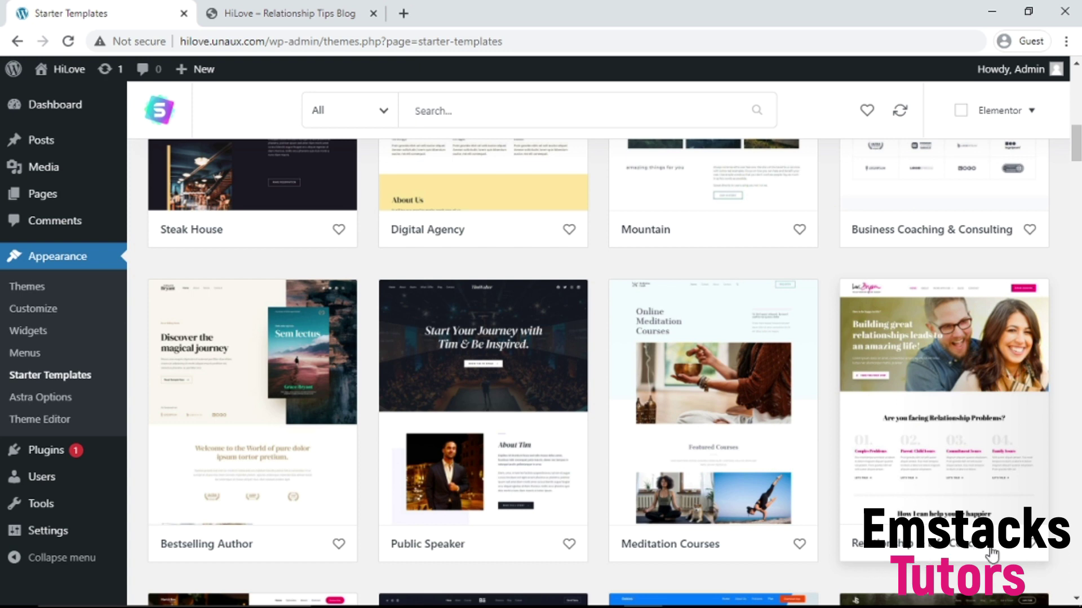
left_click(925, 415)
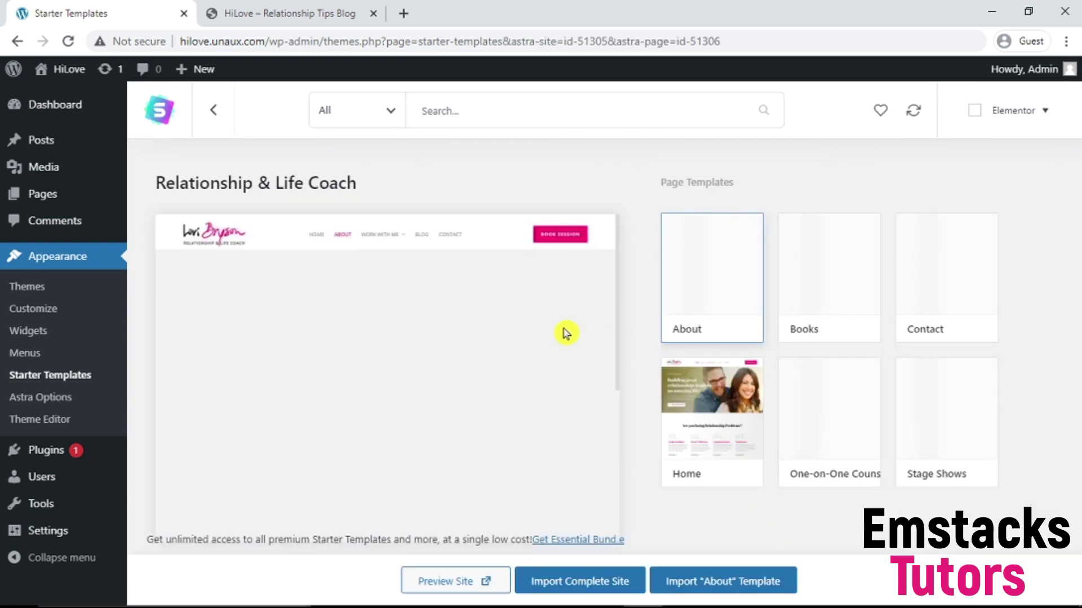
Step: Browse the About page preview and the Relationship Coach live demo, then return to Starter Templates
scroll(438, 358, "down", 2)
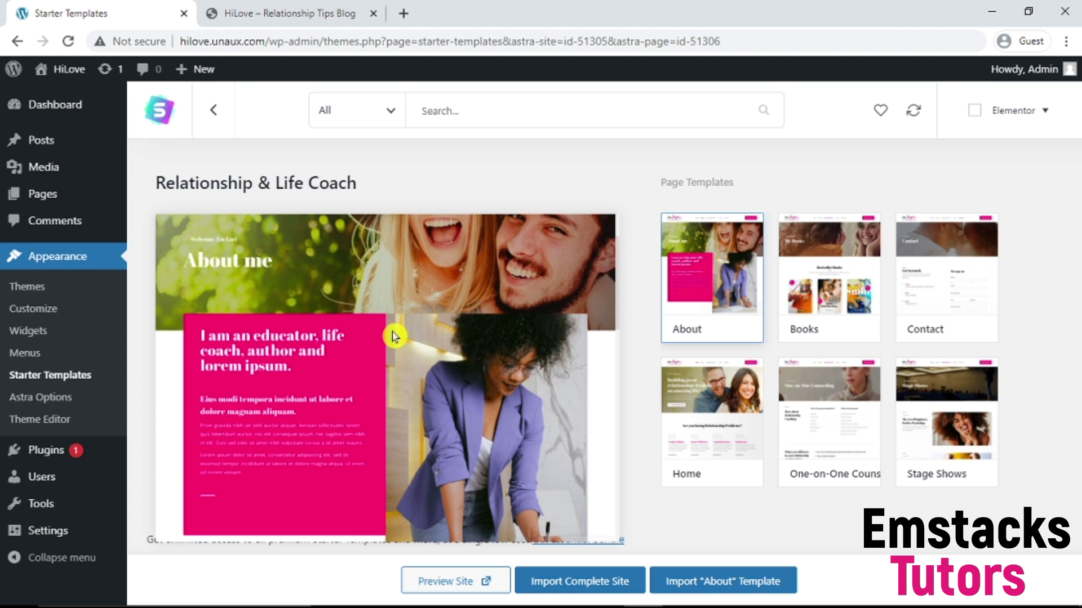
scroll(438, 403, "down", 3)
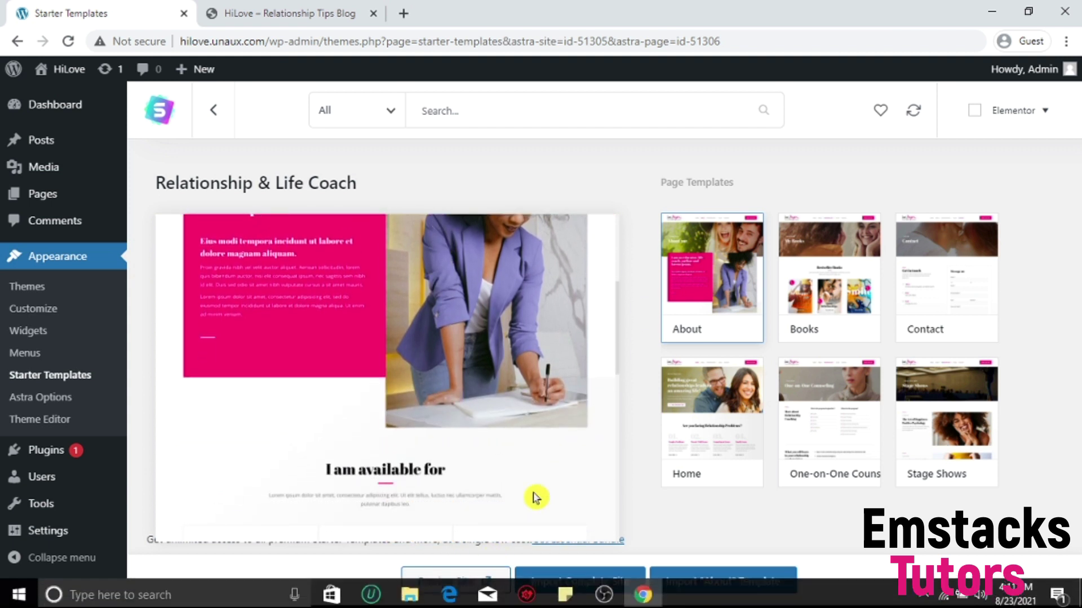
left_click(458, 580)
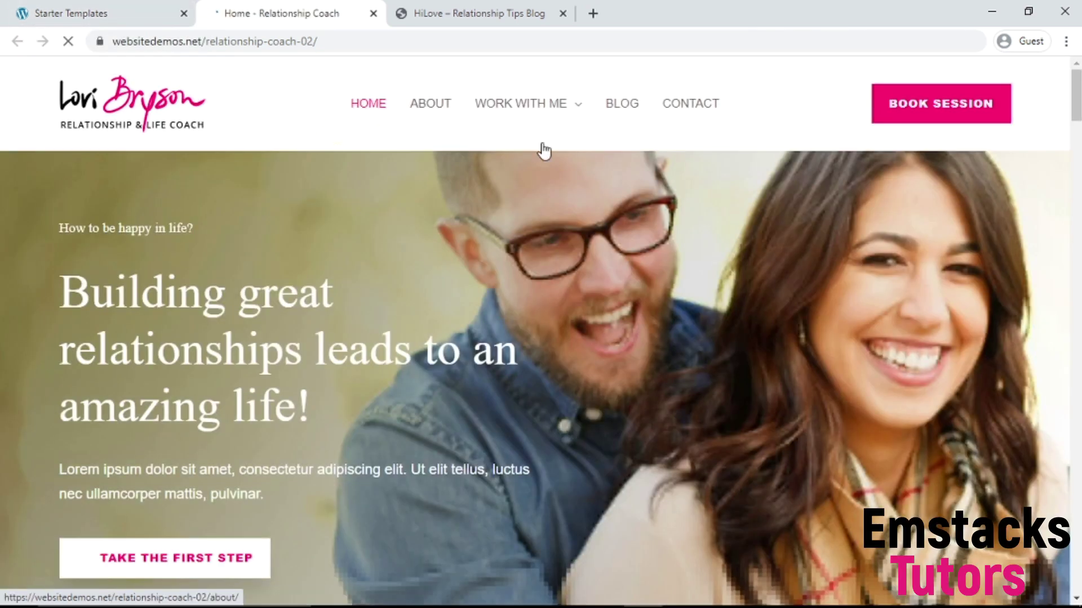
left_click_drag(1076, 109, 1050, 68)
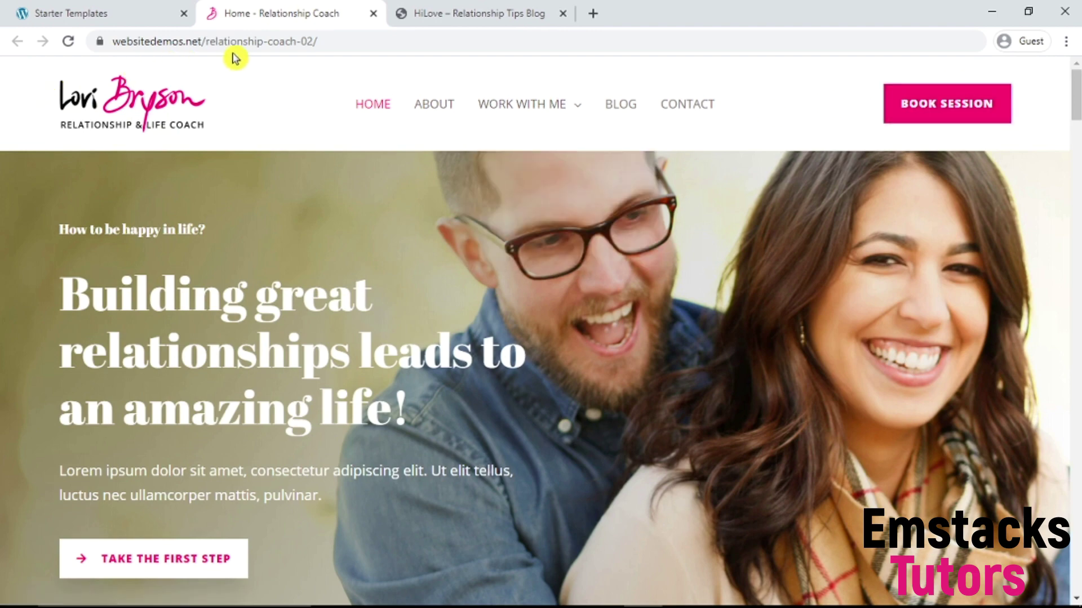
left_click_drag(1076, 115, 1076, 67)
left_click(103, 7)
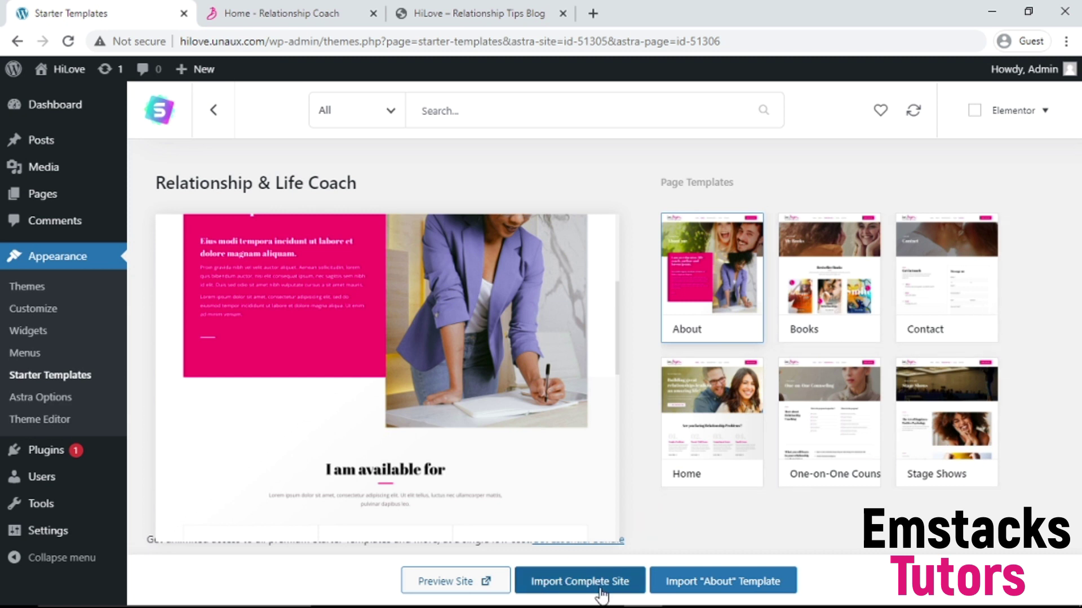
Step: Import the complete Relationship & Life Coach site, keeping customizer, widgets, plugins and content selected
left_click(570, 585)
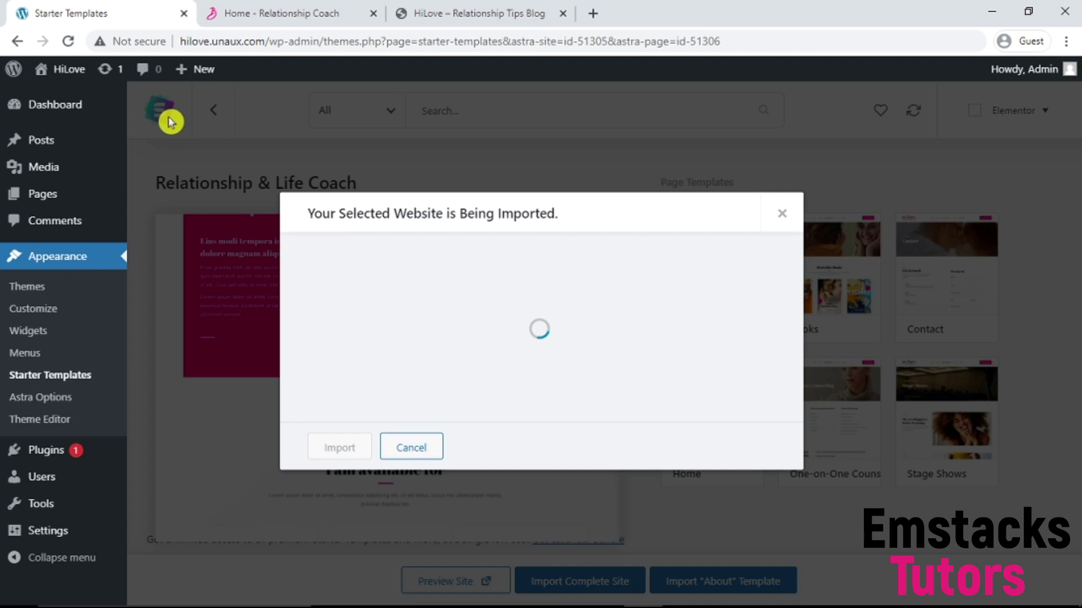
left_click(69, 42)
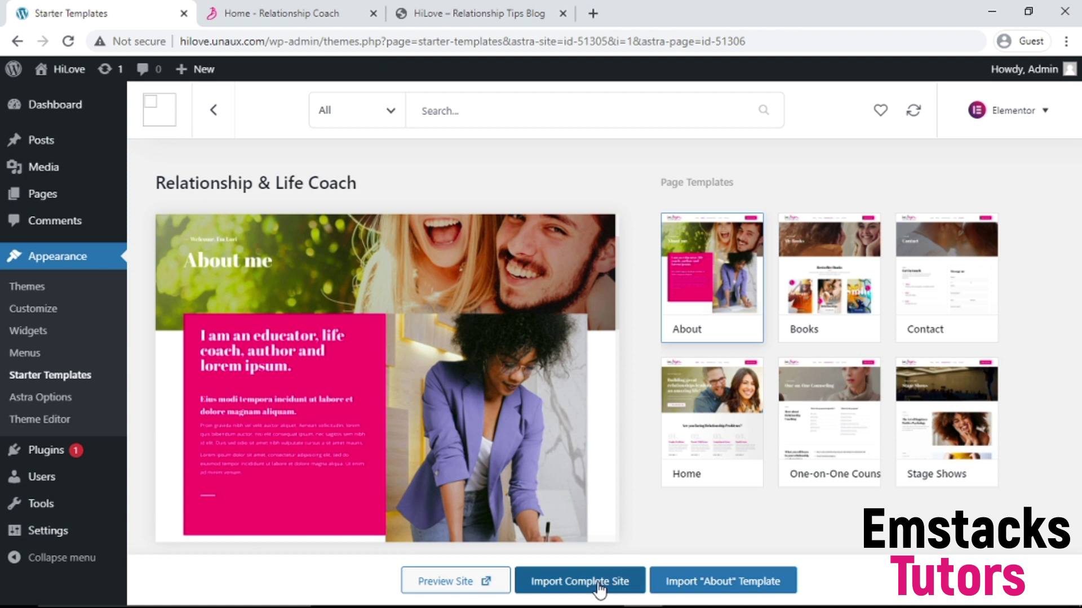
left_click(598, 589)
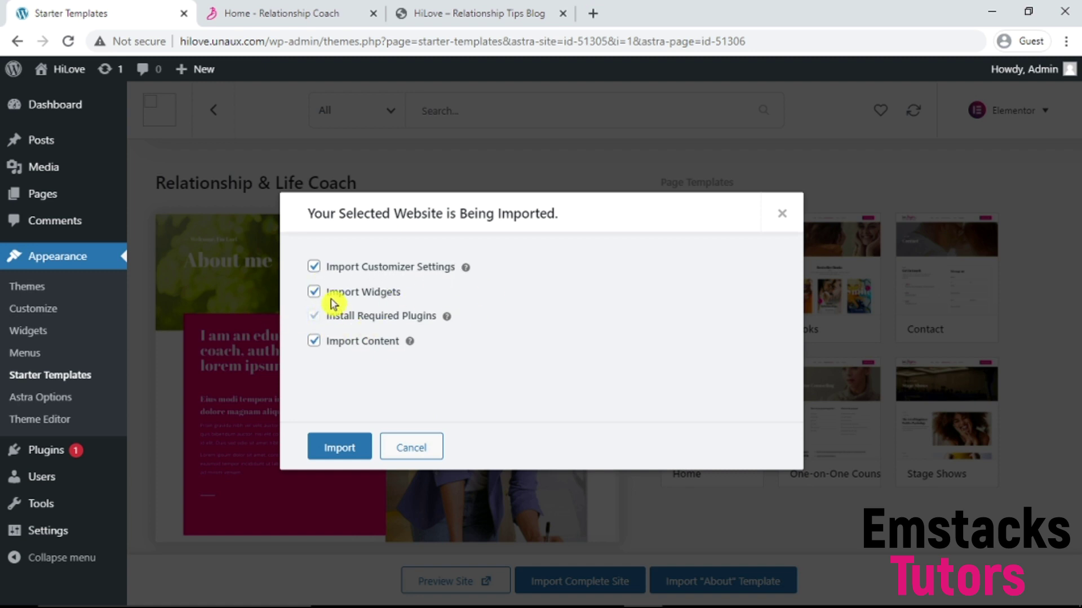
left_click(354, 451)
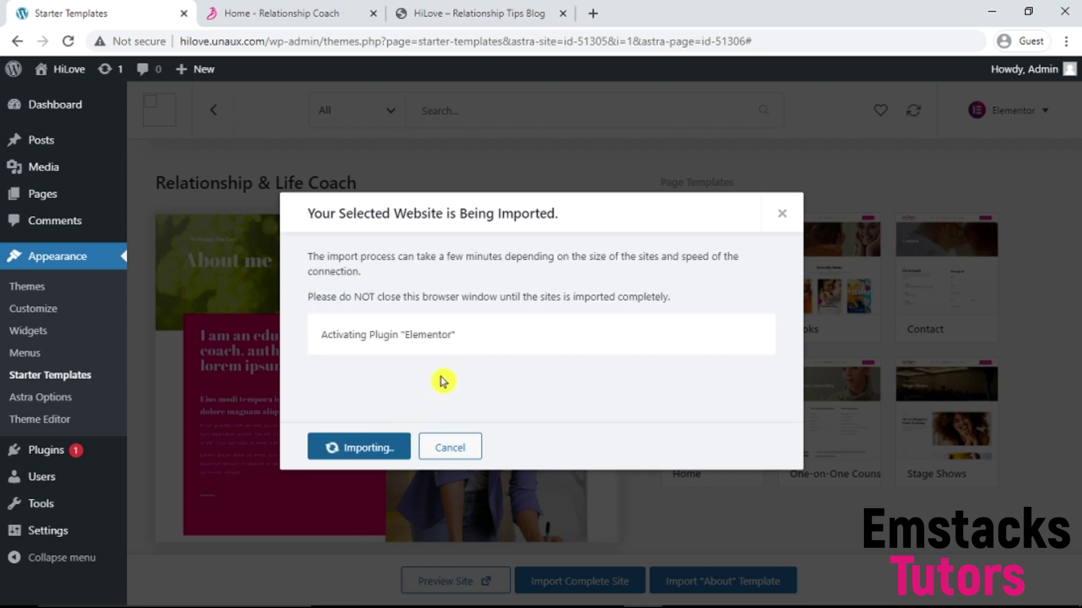